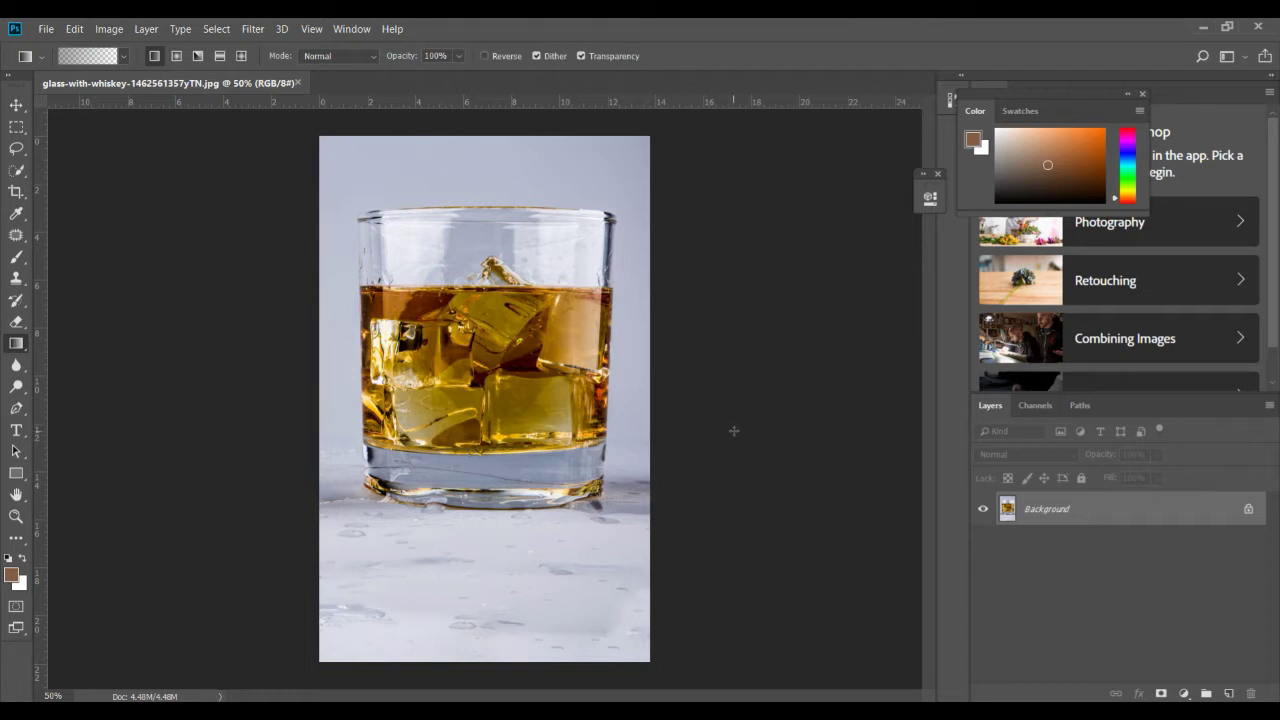
Step: Duplicate the Background layer to create a Background copy layer above it
{"action": "left_click", "coordinate": [16, 104]}
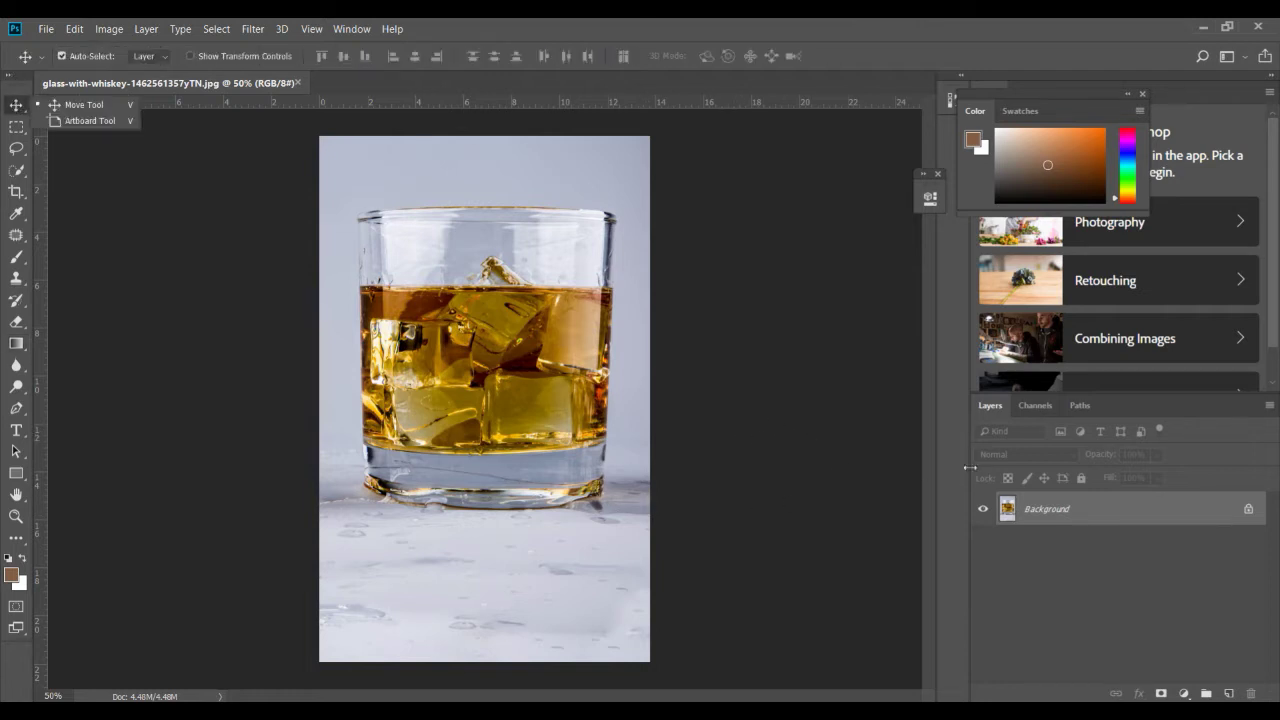
{"action": "right_click", "coordinate": [1069, 511]}
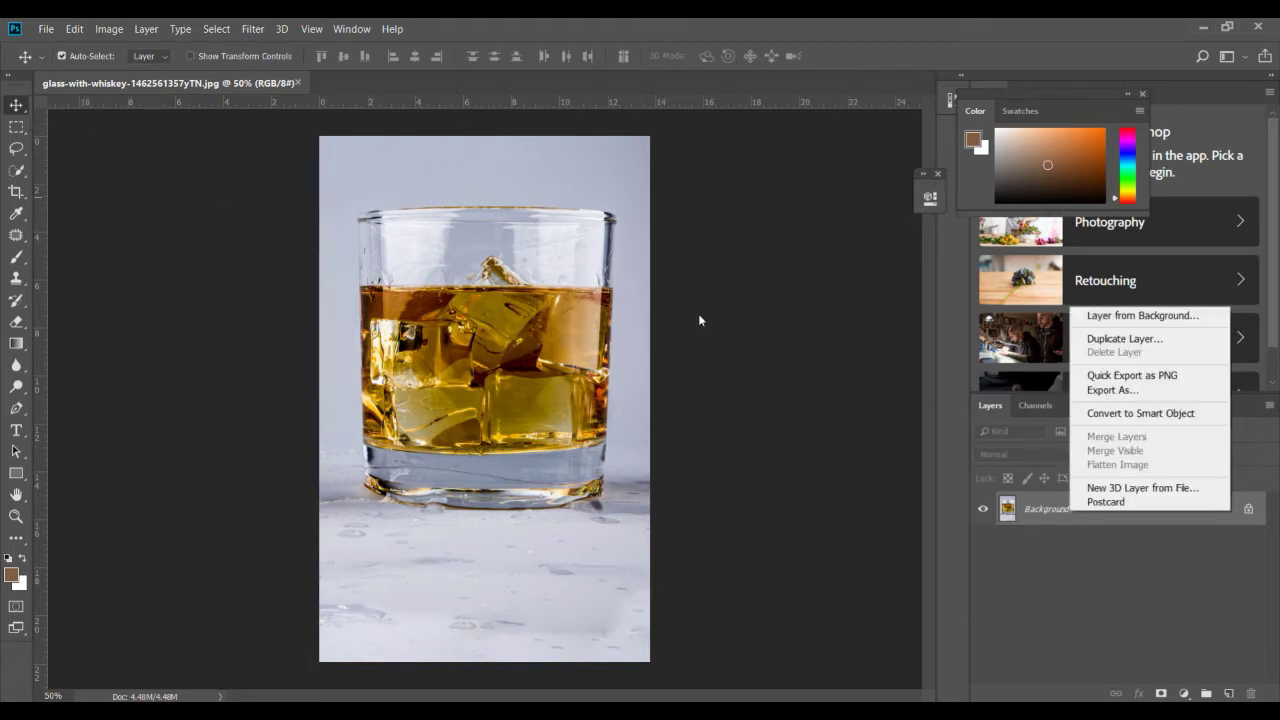
{"action": "left_click", "coordinate": [1125, 340]}
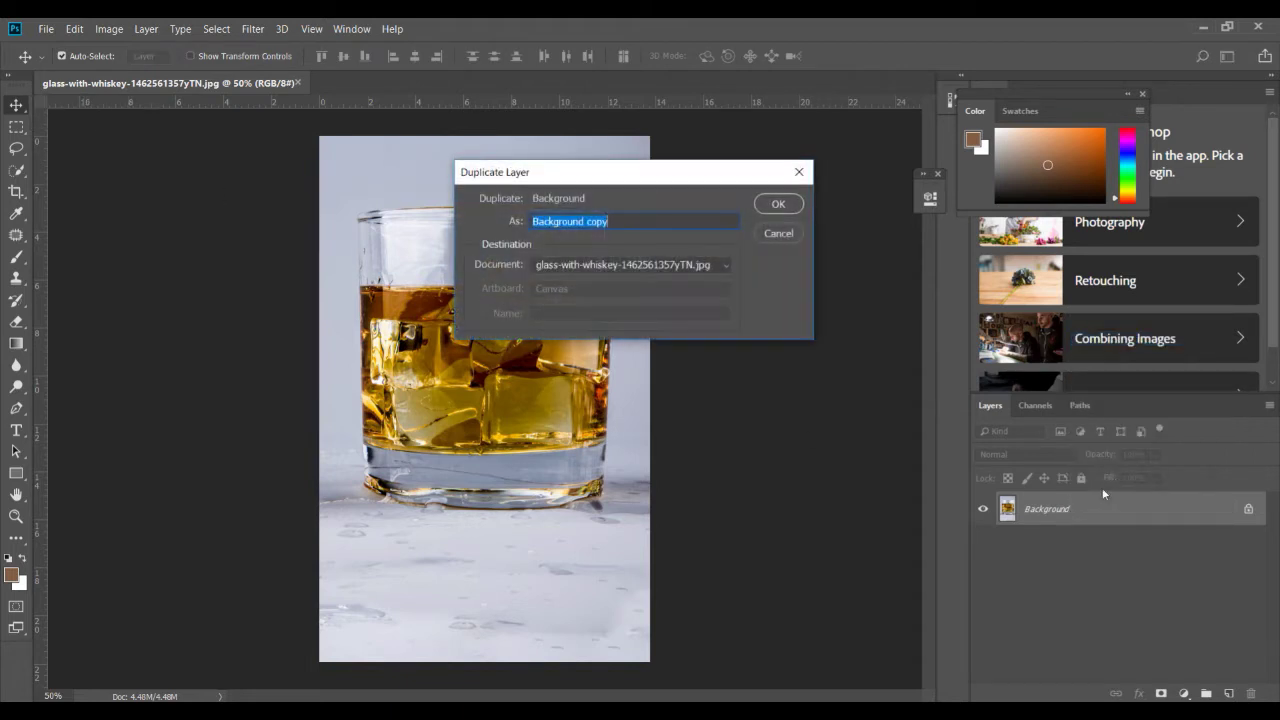
{"action": "left_click", "coordinate": [779, 205]}
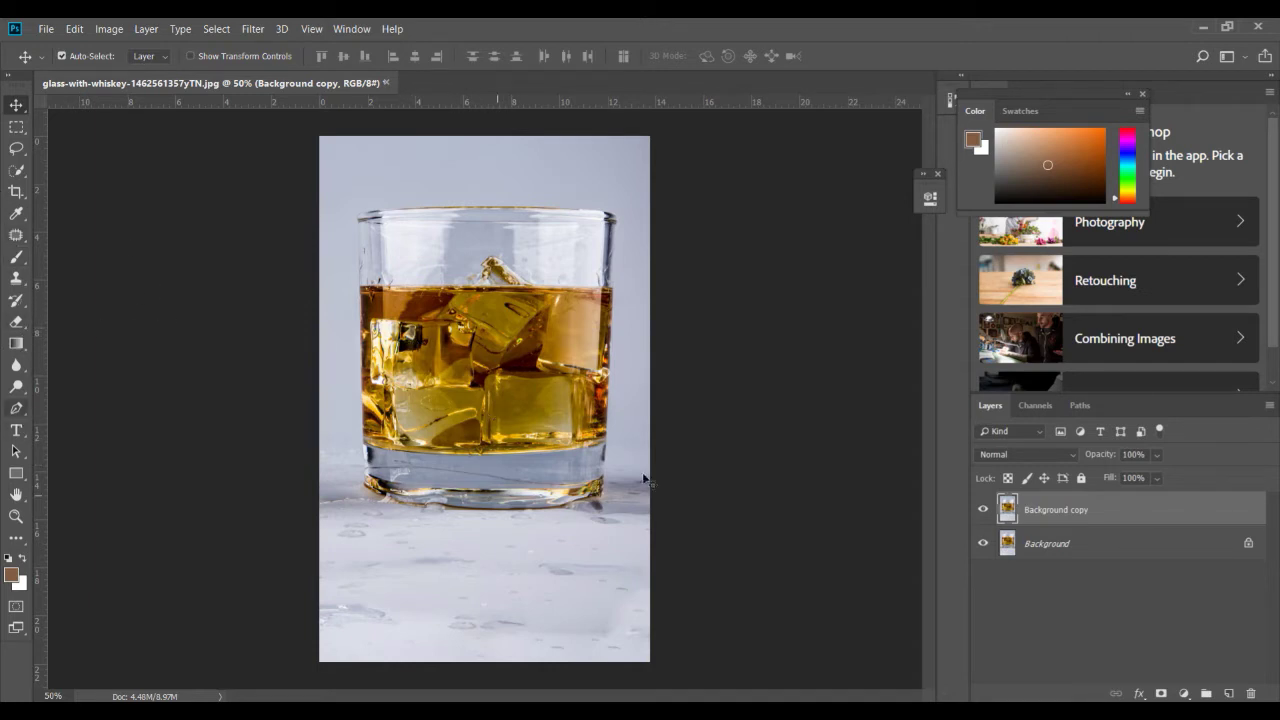
{"action": "left_click", "coordinate": [16, 408]}
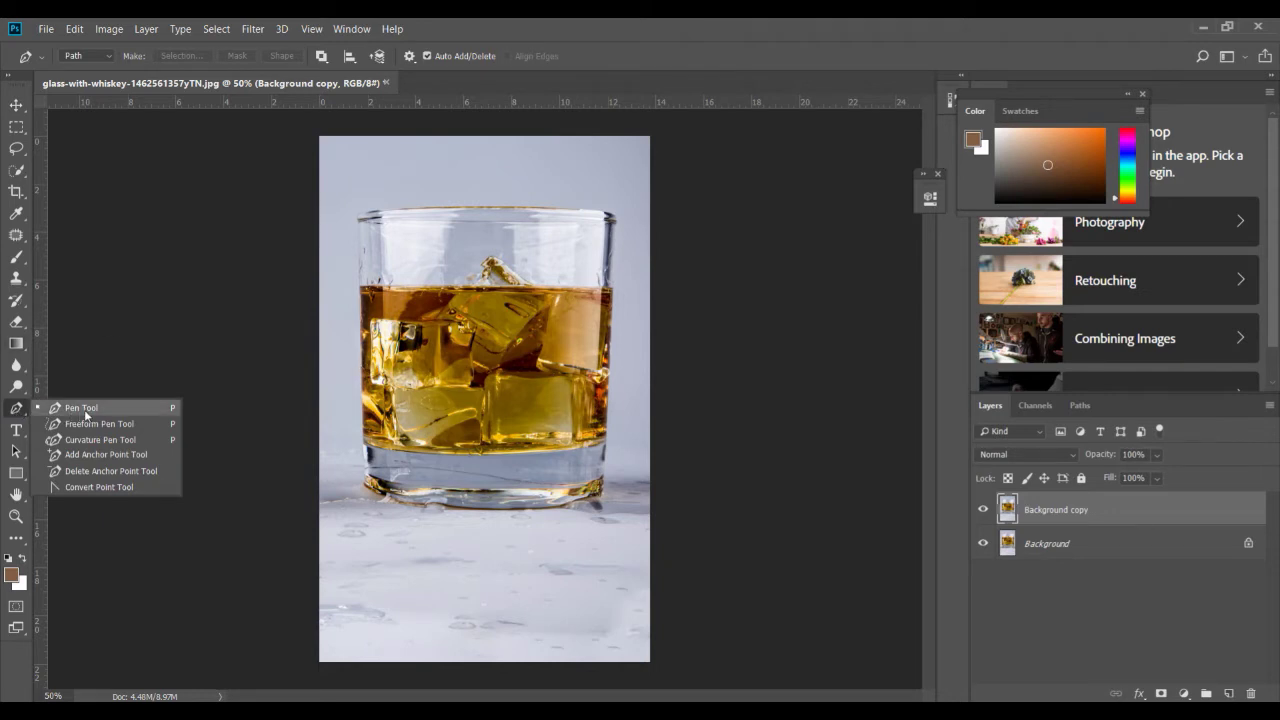
Step: Place pen anchors down the glass's left edge and along its bottom
{"action": "left_click", "coordinate": [360, 357]}
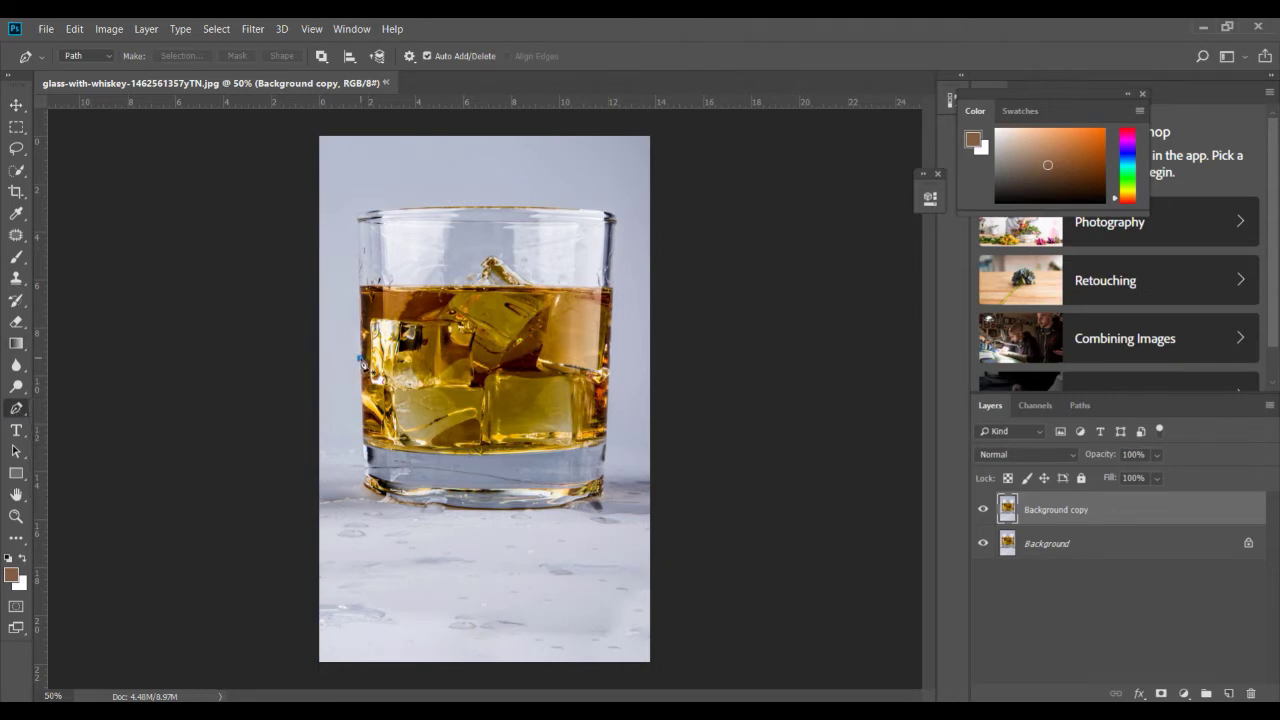
{"action": "left_click", "coordinate": [360, 391]}
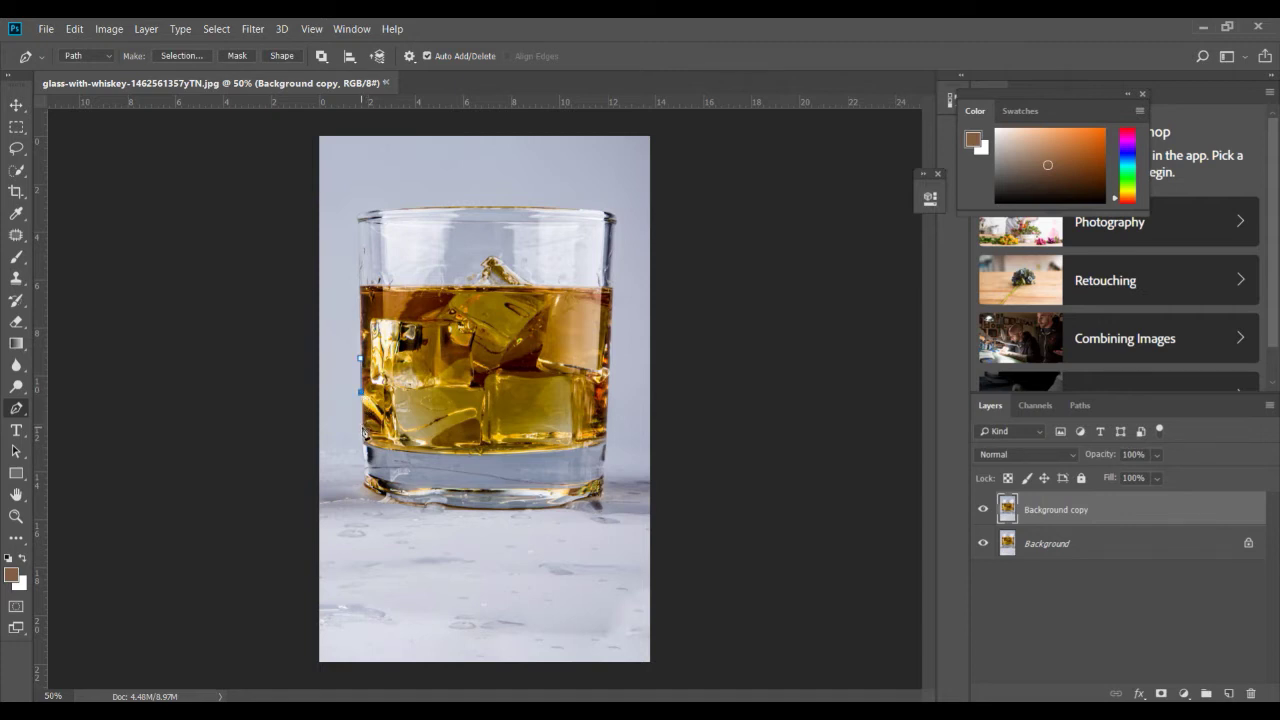
{"action": "left_click", "coordinate": [360, 427]}
{"action": "left_click", "coordinate": [361, 450]}
{"action": "left_click", "coordinate": [362, 476]}
{"action": "left_click", "coordinate": [380, 494]}
{"action": "left_click", "coordinate": [409, 503]}
{"action": "left_click", "coordinate": [439, 505]}
{"action": "left_click", "coordinate": [468, 509]}
{"action": "left_click", "coordinate": [504, 509]}
Step: Continue the path up the right edge, curve it across the liquid, and close it
{"action": "left_click", "coordinate": [530, 510]}
{"action": "left_click", "coordinate": [559, 508]}
{"action": "left_click", "coordinate": [598, 498]}
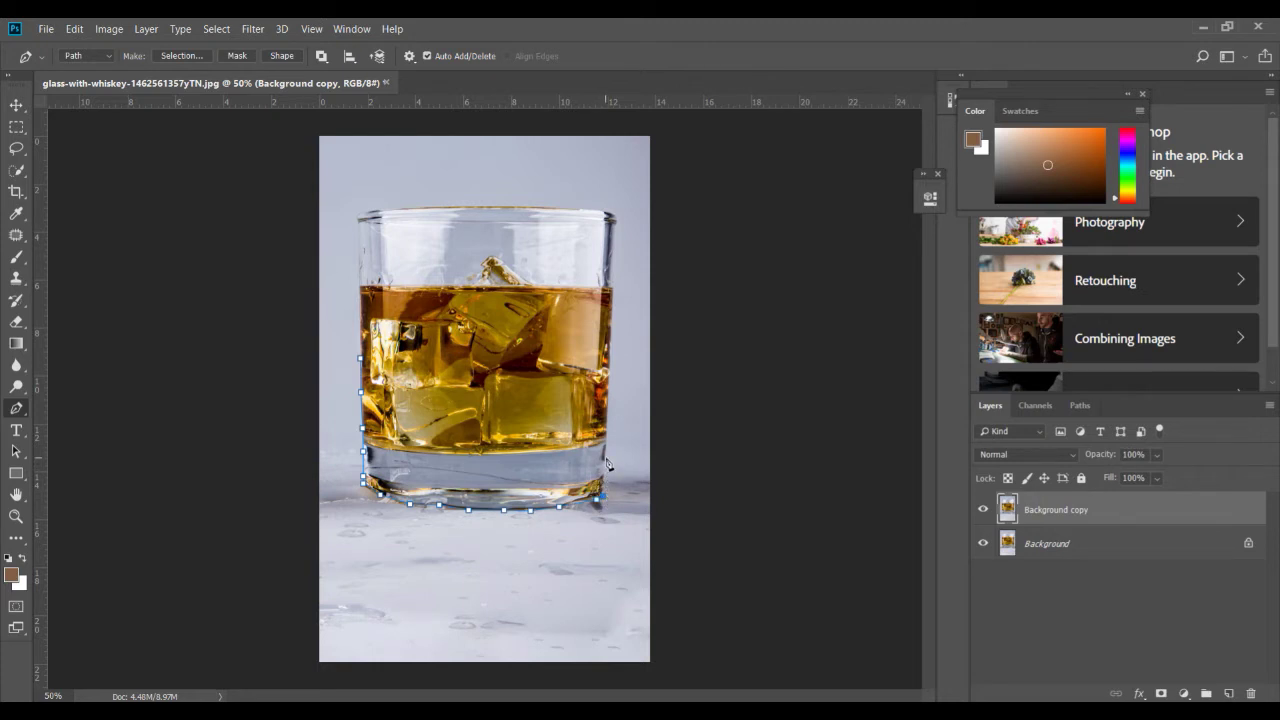
{"action": "left_click", "coordinate": [605, 458]}
{"action": "left_click", "coordinate": [606, 411]}
{"action": "left_click", "coordinate": [609, 383]}
{"action": "left_click", "coordinate": [610, 343]}
{"action": "left_click_drag", "start_coordinate": [556, 328], "coordinate": [380, 327]}
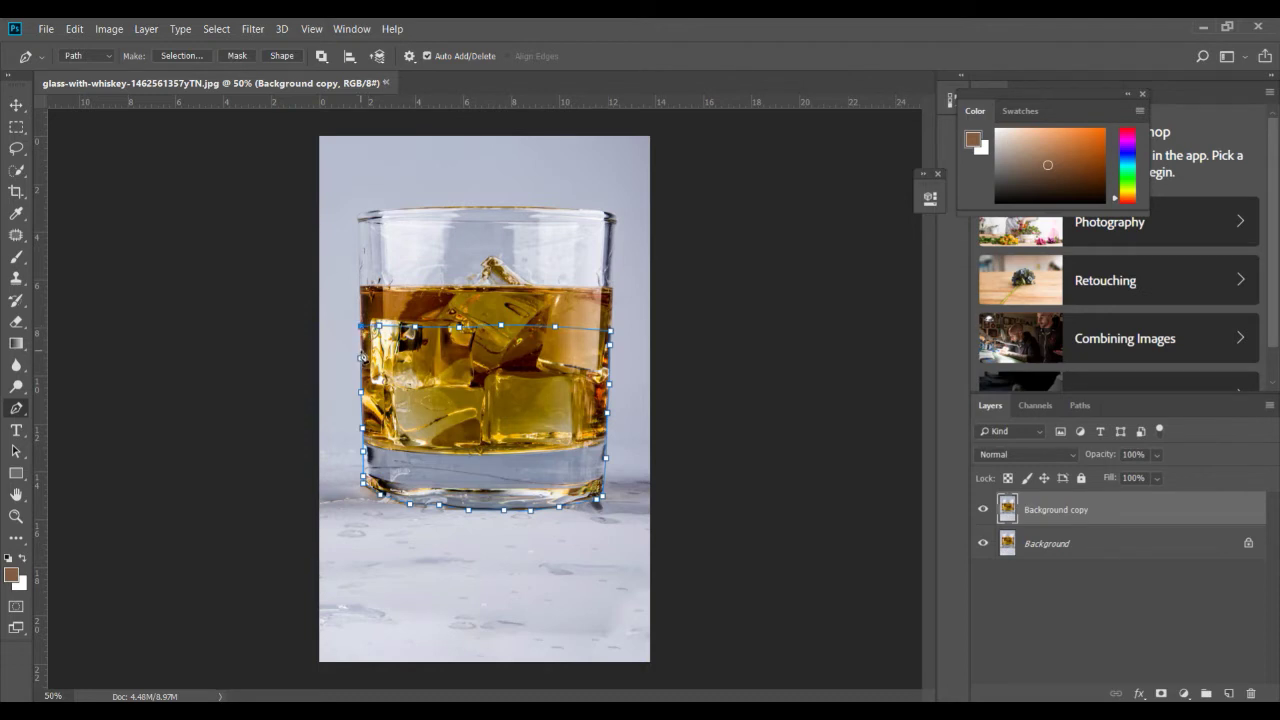
{"action": "left_click", "coordinate": [362, 358]}
{"action": "right_click", "coordinate": [452, 336]}
Step: Turn the path into a selection, copy it to Layer 1, and nudge that layer
{"action": "left_click", "coordinate": [510, 422]}
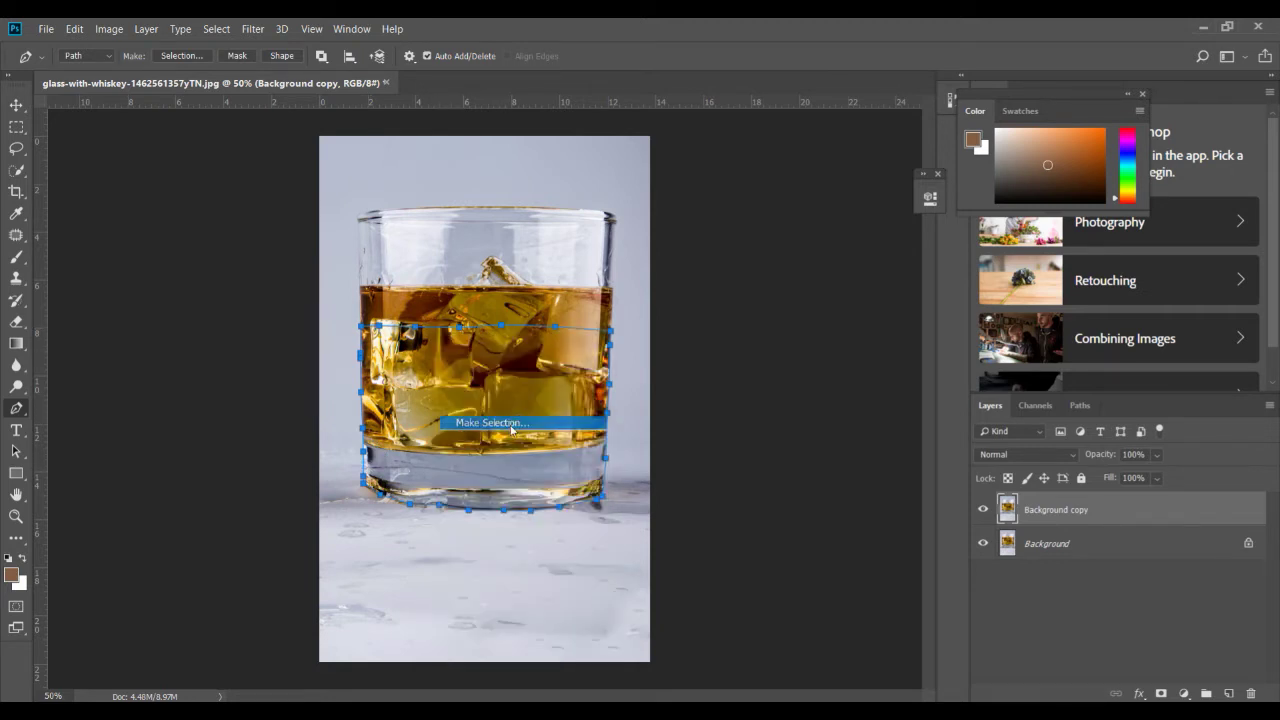
{"action": "left_click", "coordinate": [726, 194]}
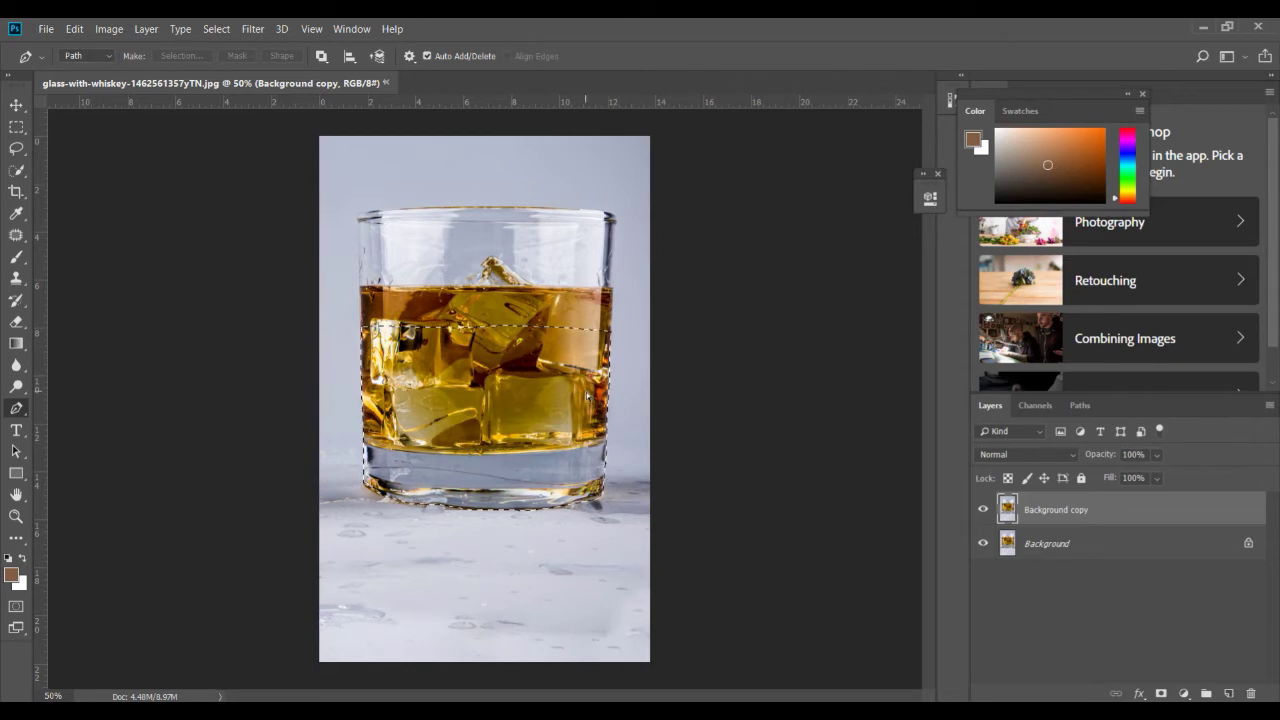
{"action": "key", "text": "ctrl+j"}
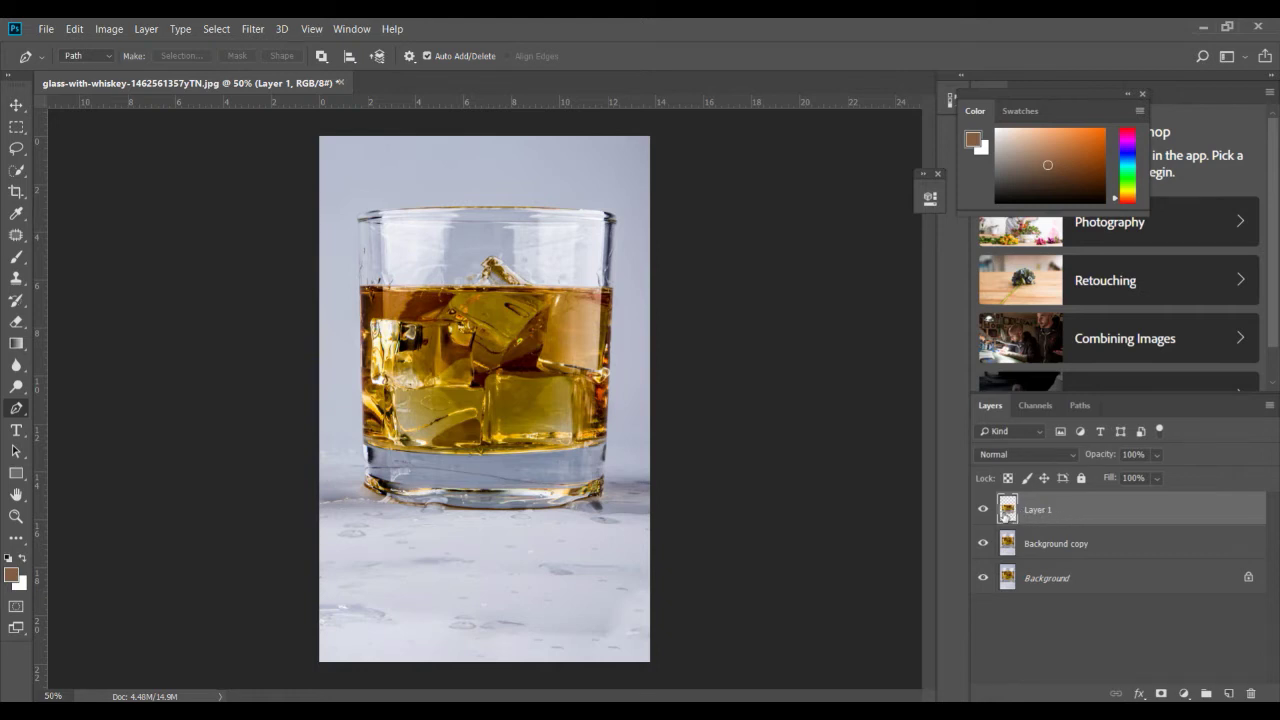
{"action": "left_click", "coordinate": [16, 105]}
{"action": "left_click_drag", "start_coordinate": [495, 397], "coordinate": [524, 380]}
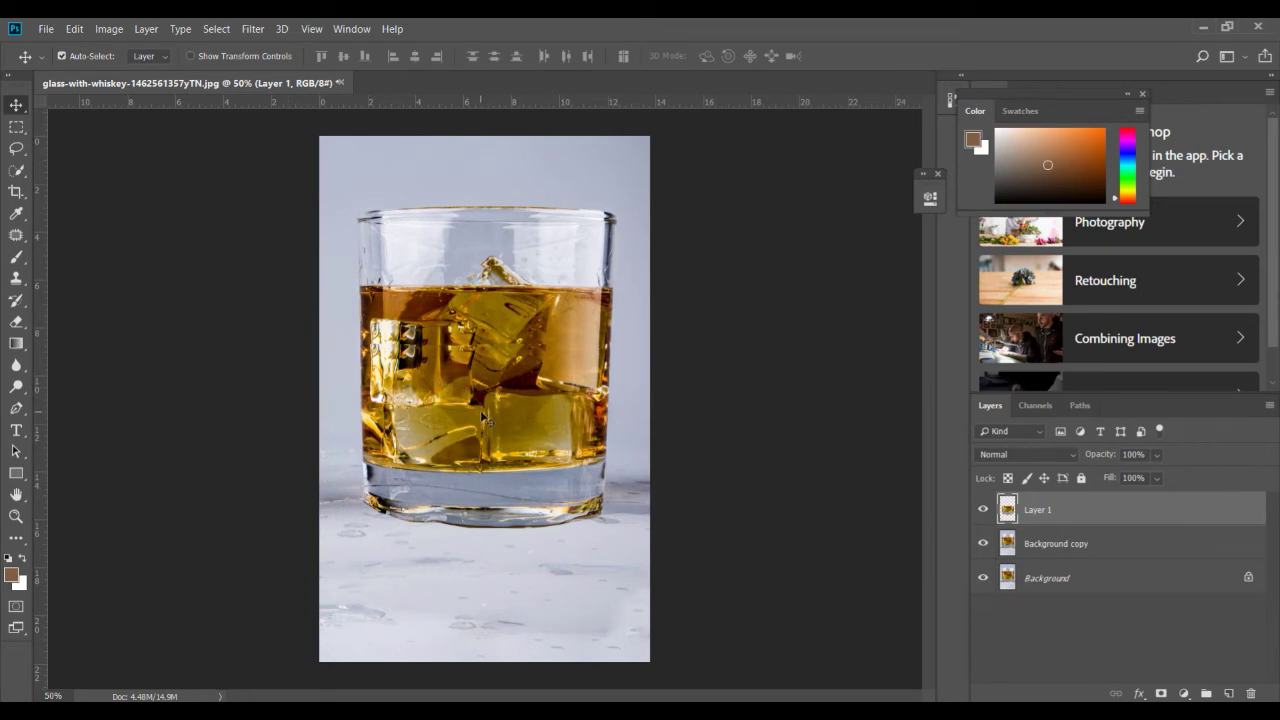
Step: Flip Layer 1 vertically, drag it below the glass, and adjust its opacity
{"action": "left_click", "coordinate": [74, 30]}
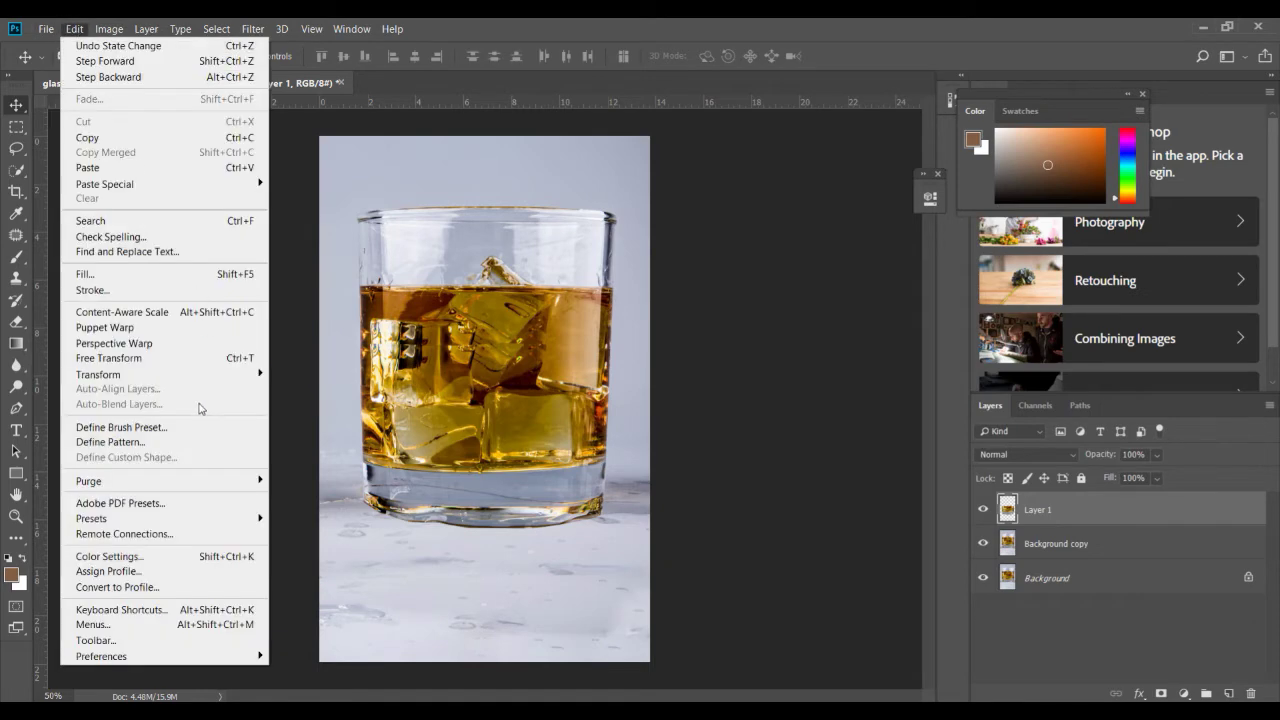
{"action": "mouse_move", "coordinate": [174, 379]}
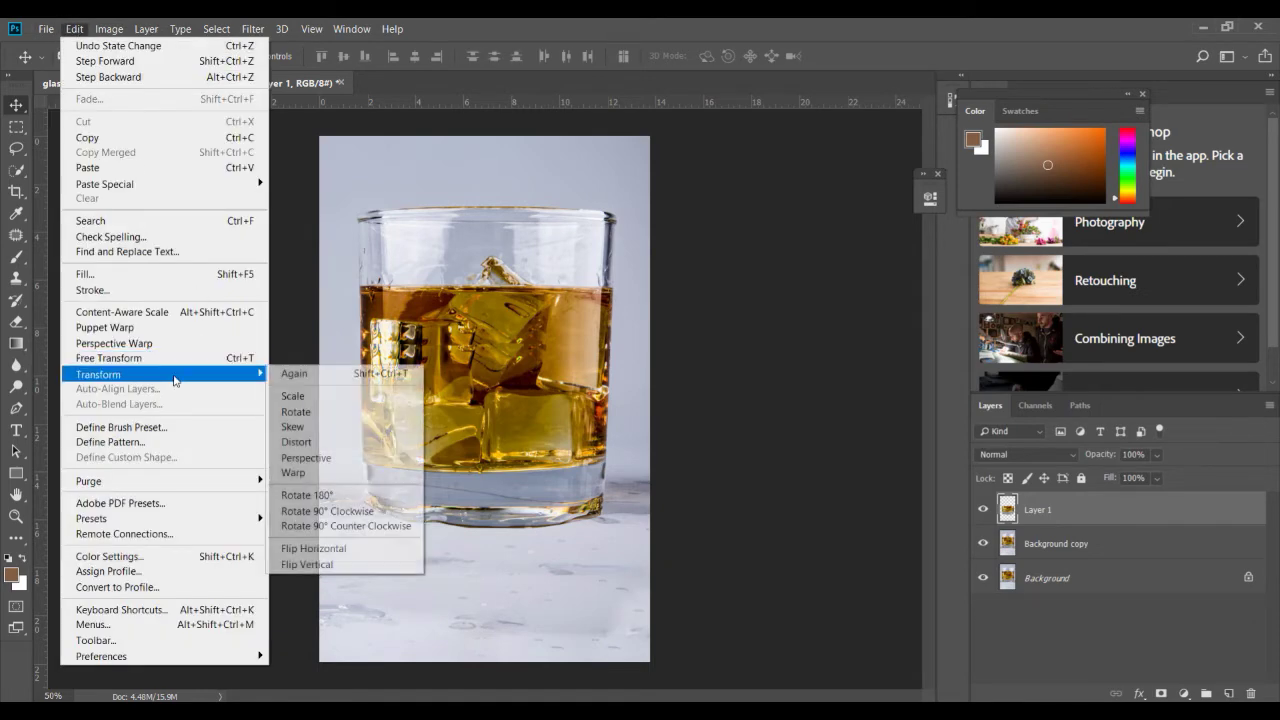
{"action": "left_click", "coordinate": [345, 565]}
{"action": "left_click_drag", "start_coordinate": [483, 387], "coordinate": [479, 560]}
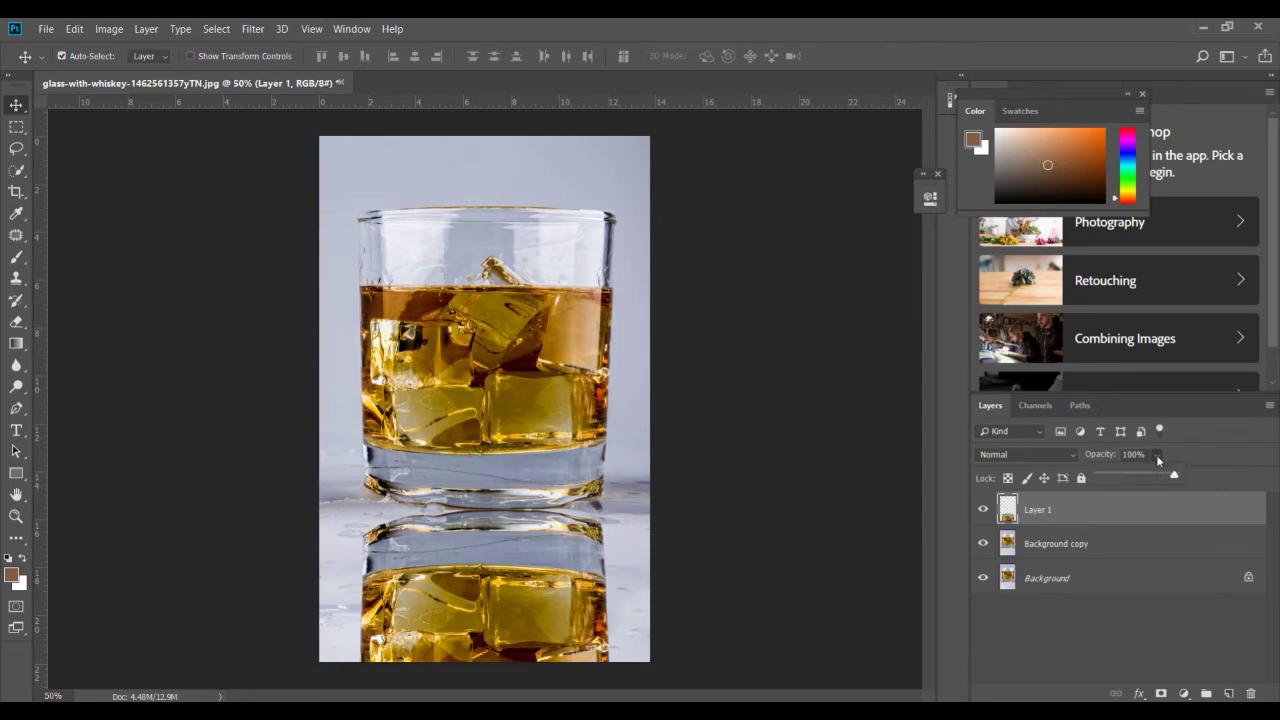
{"action": "left_click", "coordinate": [1130, 476]}
{"action": "left_click", "coordinate": [78, 30]}
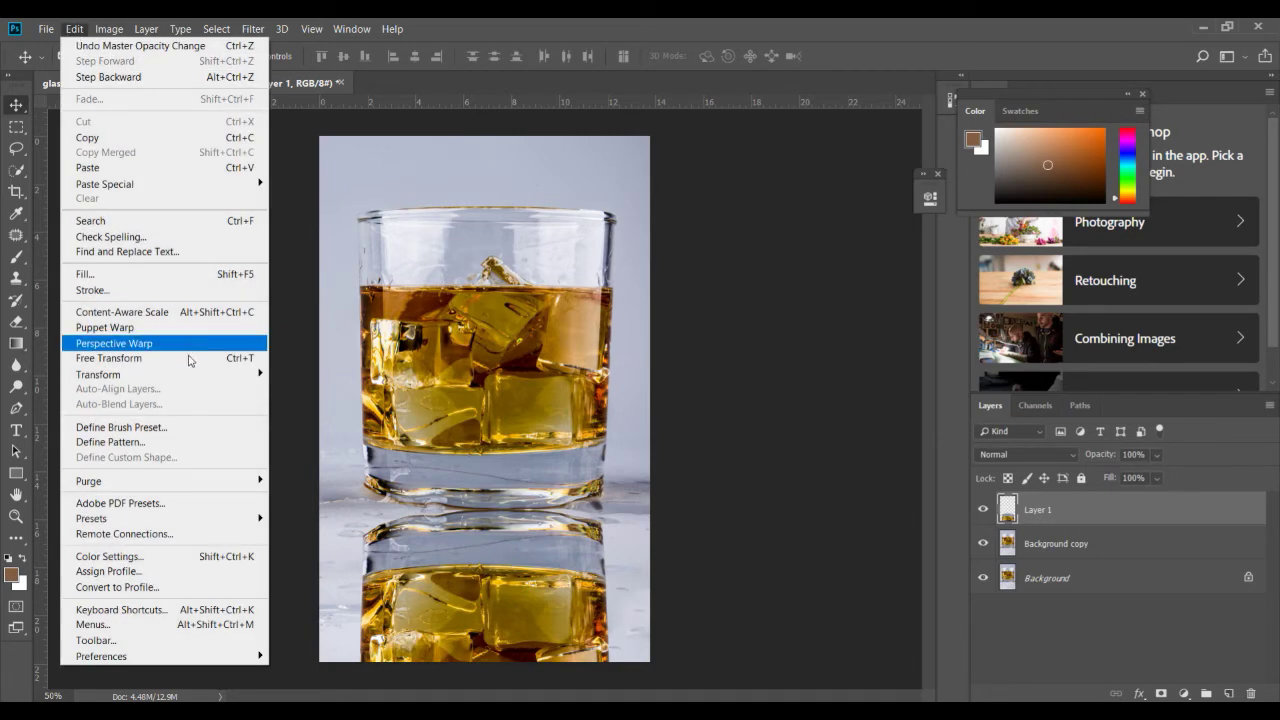
Step: Warp the reflection, curving its top edge and bending its left side outward
{"action": "mouse_move", "coordinate": [180, 378]}
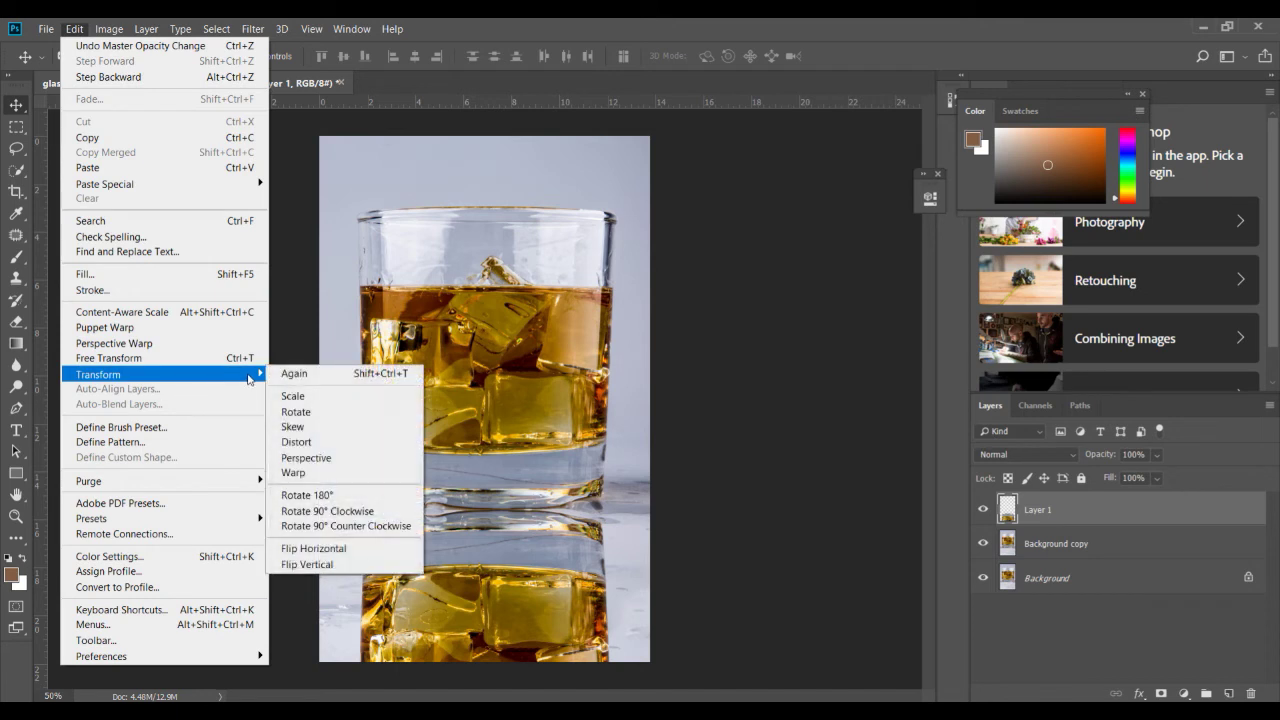
{"action": "left_click", "coordinate": [328, 477]}
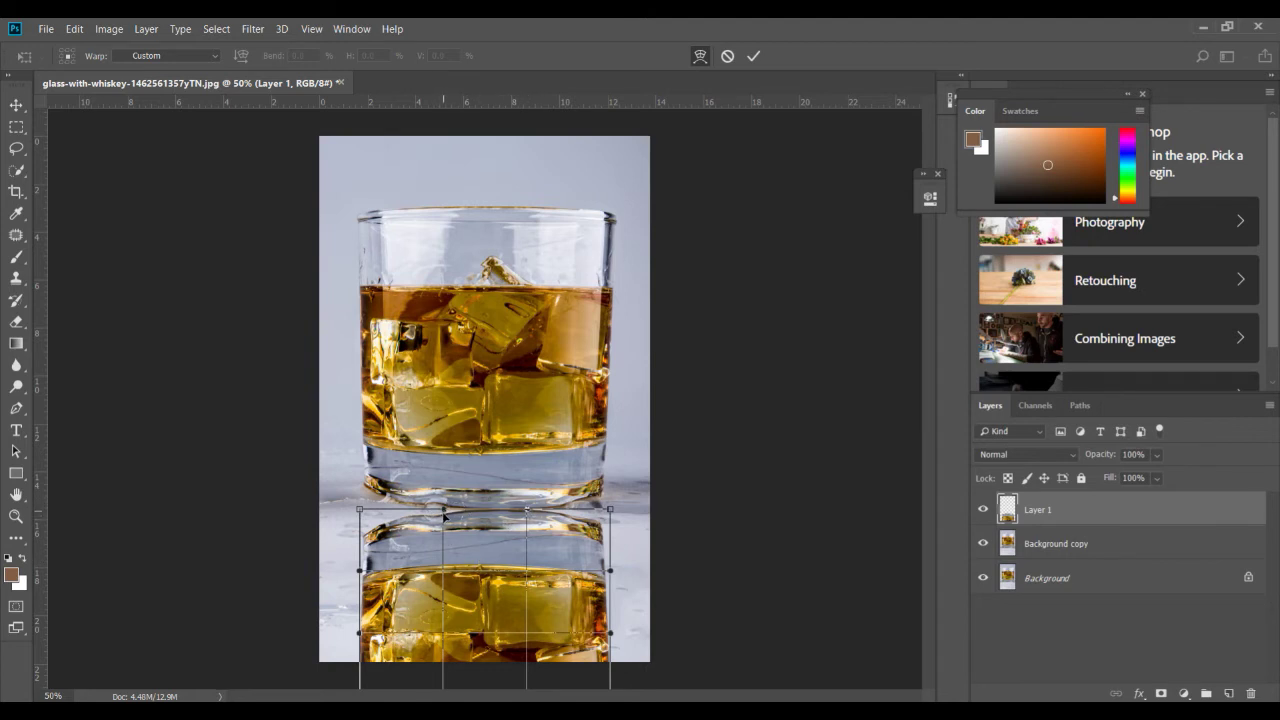
{"action": "left_click_drag", "start_coordinate": [444, 515], "coordinate": [531, 537]}
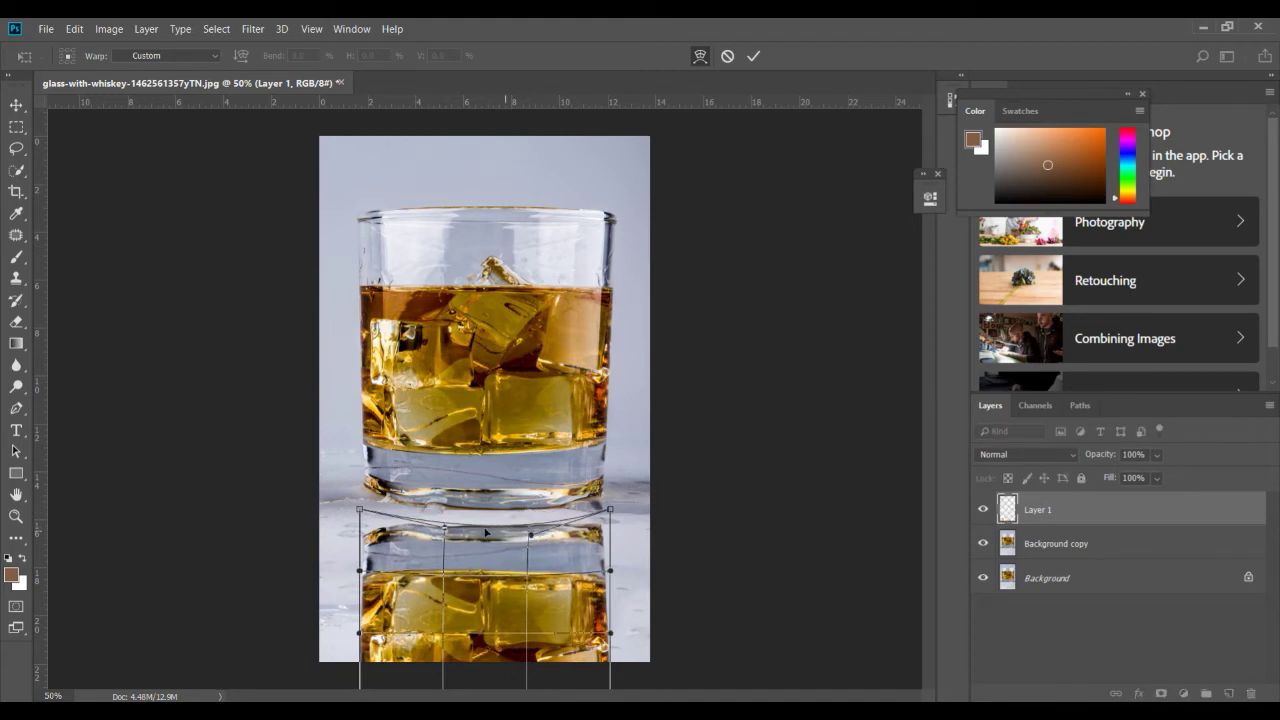
{"action": "left_click_drag", "start_coordinate": [489, 531], "coordinate": [490, 566]}
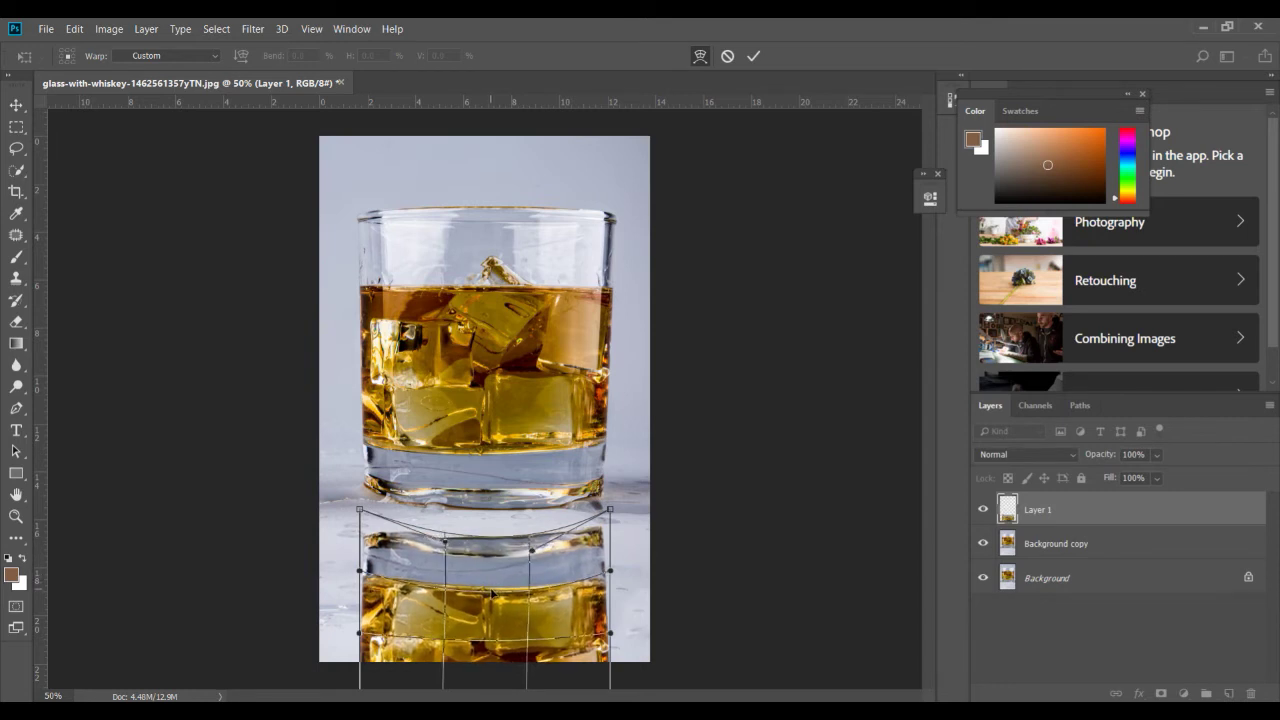
{"action": "left_click_drag", "start_coordinate": [490, 540], "coordinate": [449, 556]}
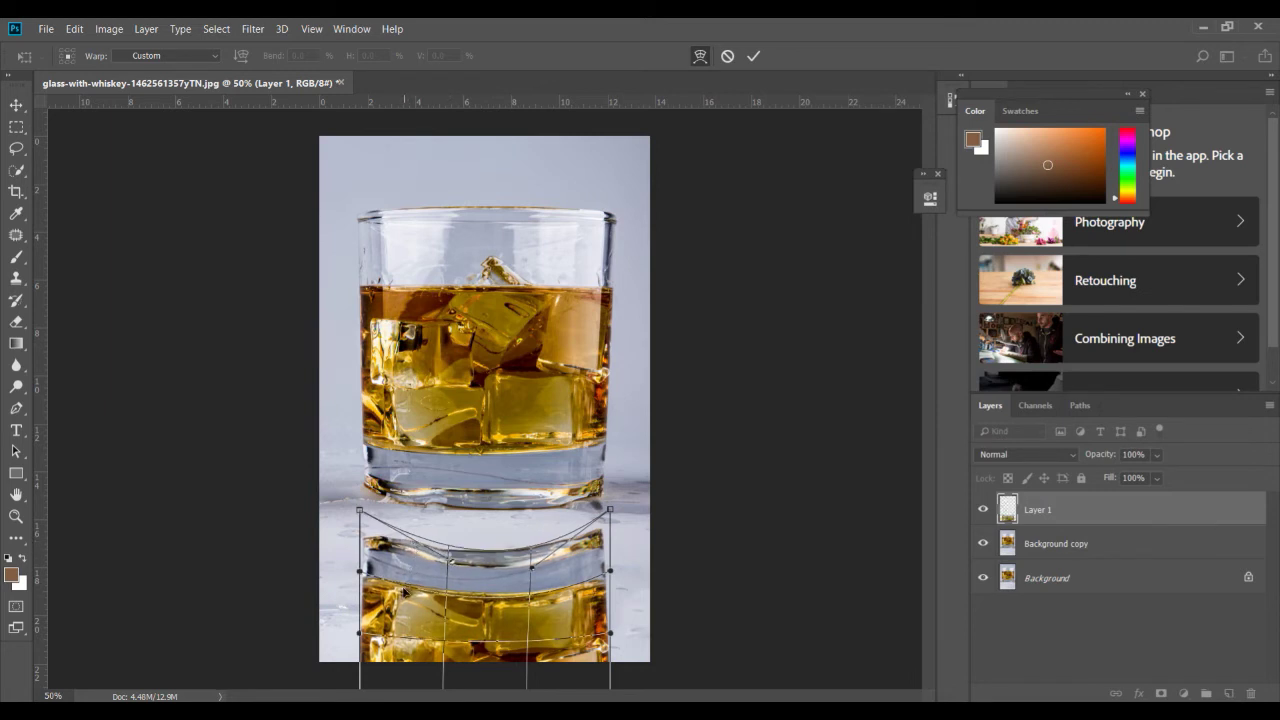
{"action": "left_click_drag", "start_coordinate": [405, 588], "coordinate": [364, 573]}
{"action": "left_click_drag", "start_coordinate": [451, 564], "coordinate": [497, 596]}
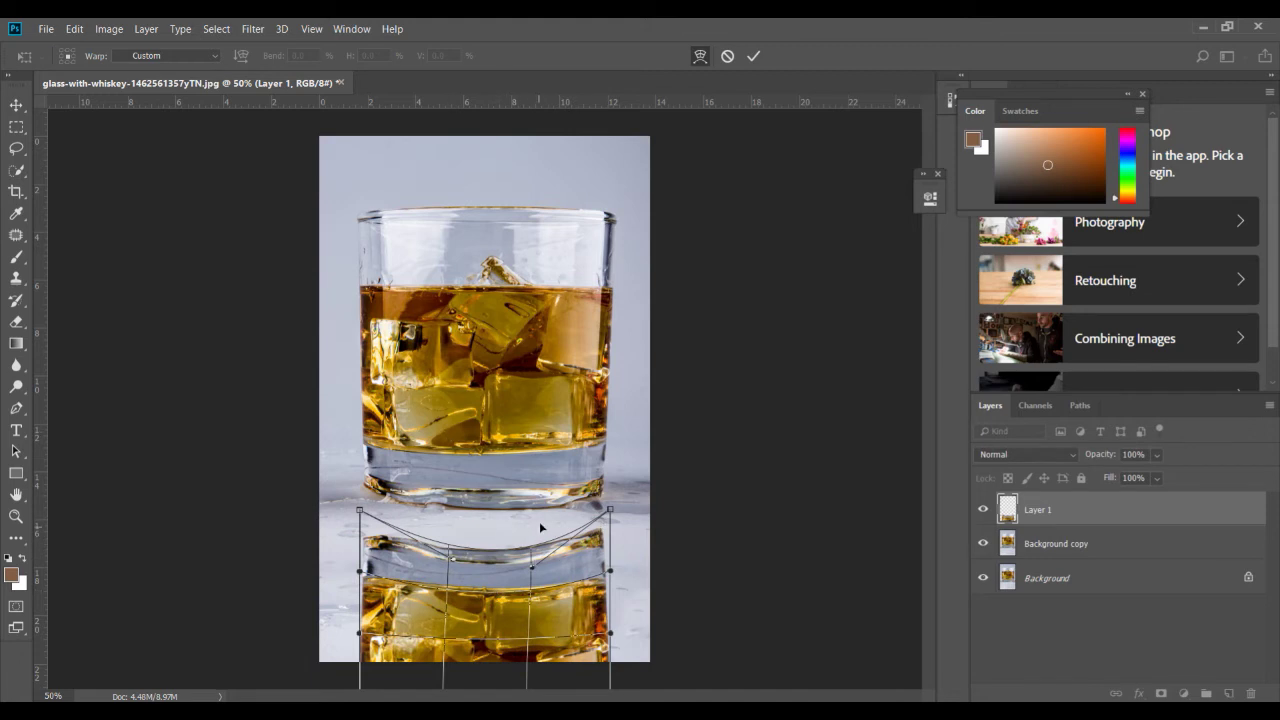
{"action": "key", "text": "Return"}
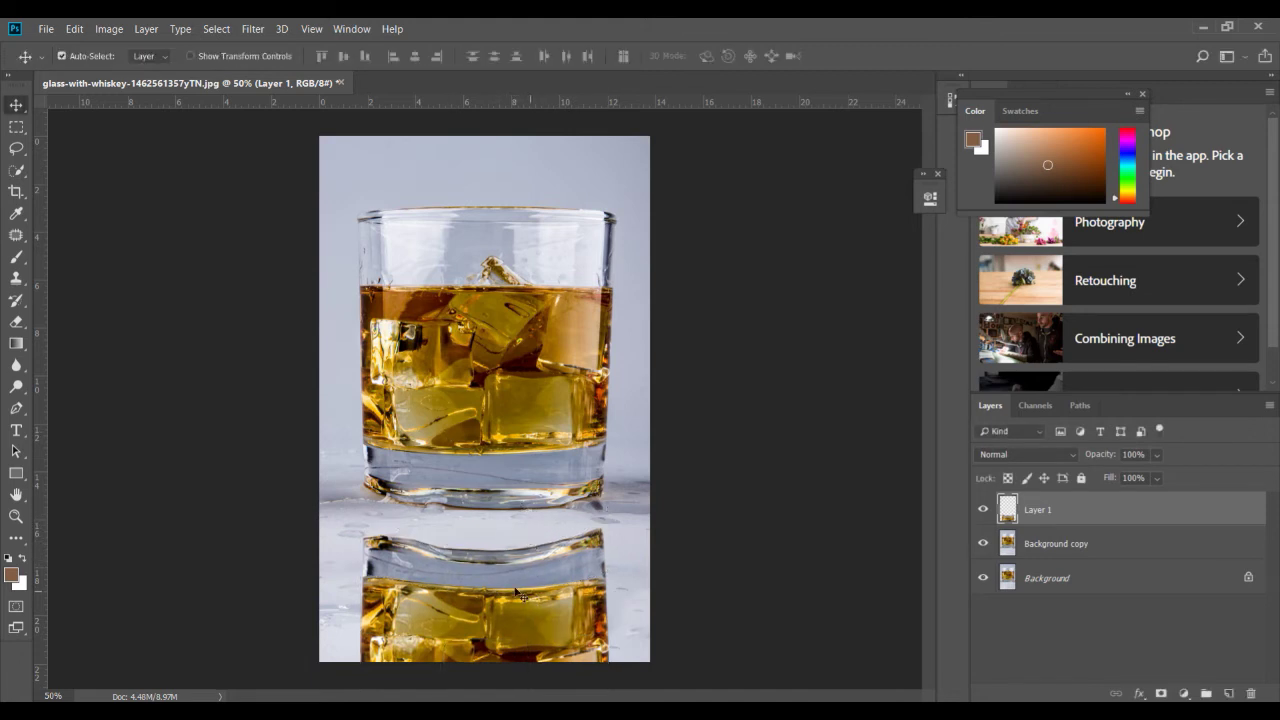
Step: Move the reflection up against the glass base and lightly refine its warp
{"action": "left_click_drag", "start_coordinate": [510, 587], "coordinate": [507, 546]}
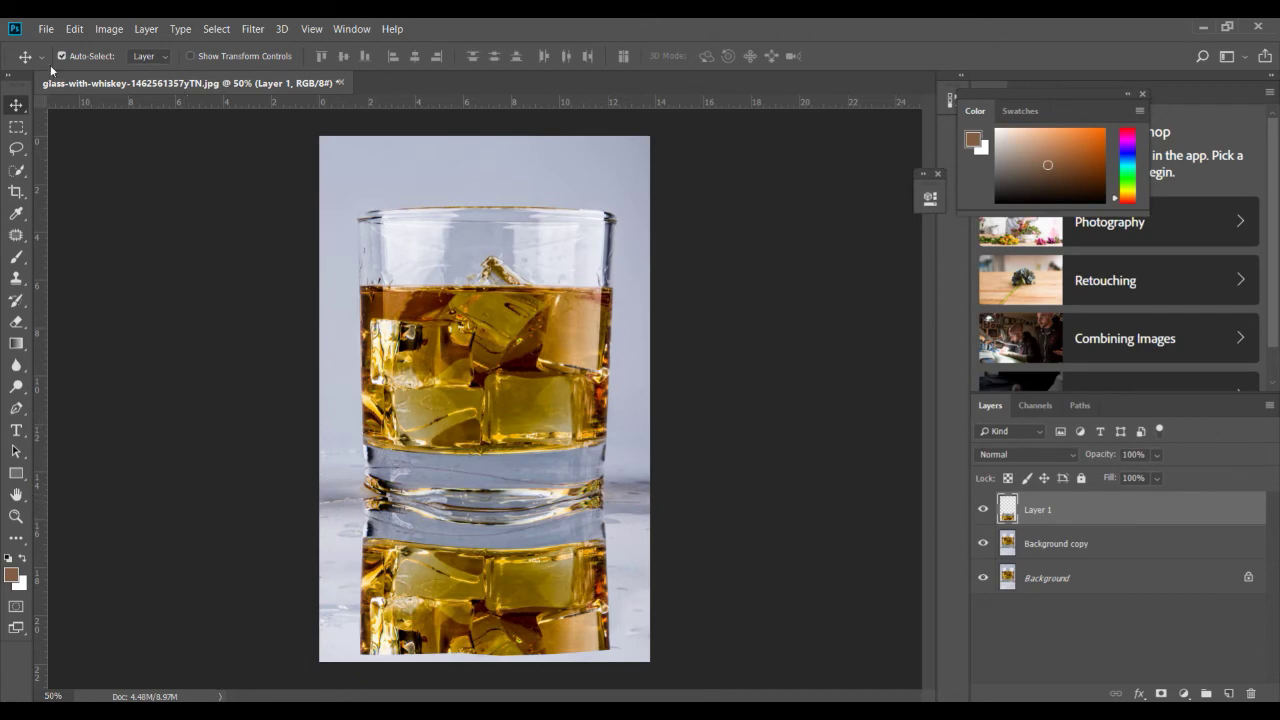
{"action": "left_click", "coordinate": [74, 28]}
{"action": "mouse_move", "coordinate": [250, 376]}
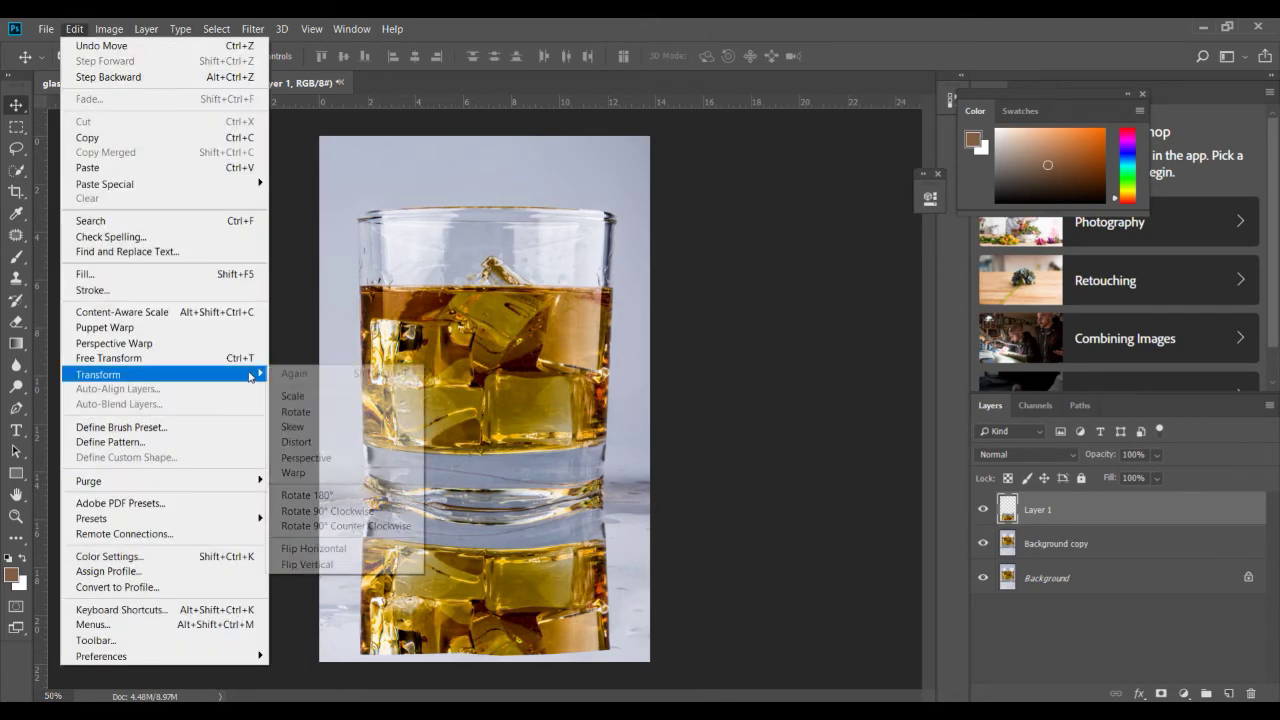
{"action": "left_click", "coordinate": [300, 476]}
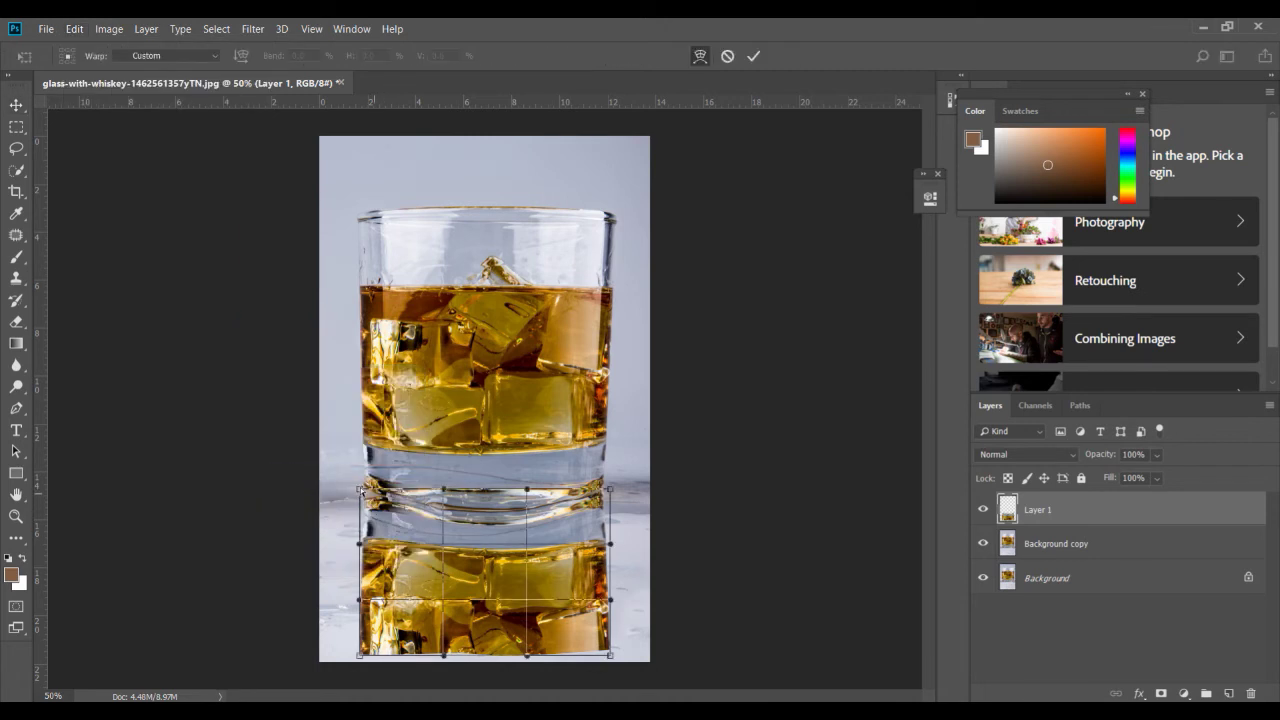
{"action": "left_click_drag", "start_coordinate": [357, 491], "coordinate": [360, 485]}
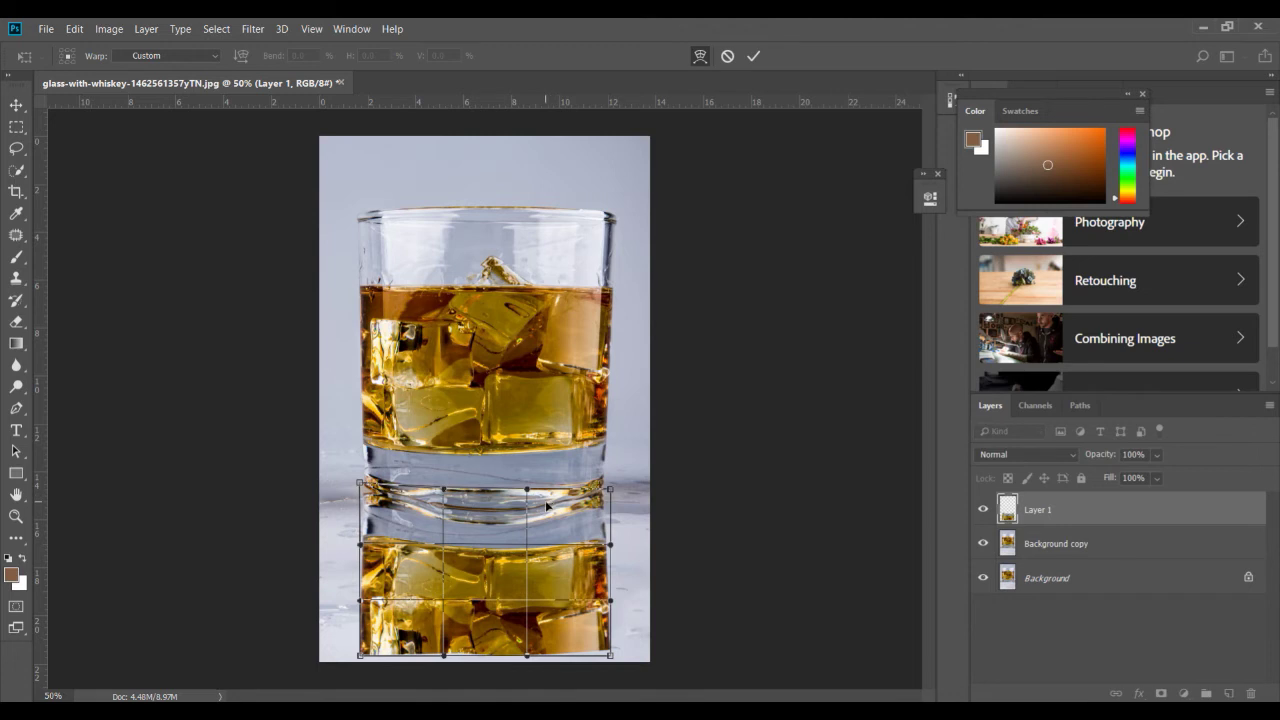
{"action": "key", "text": "Return"}
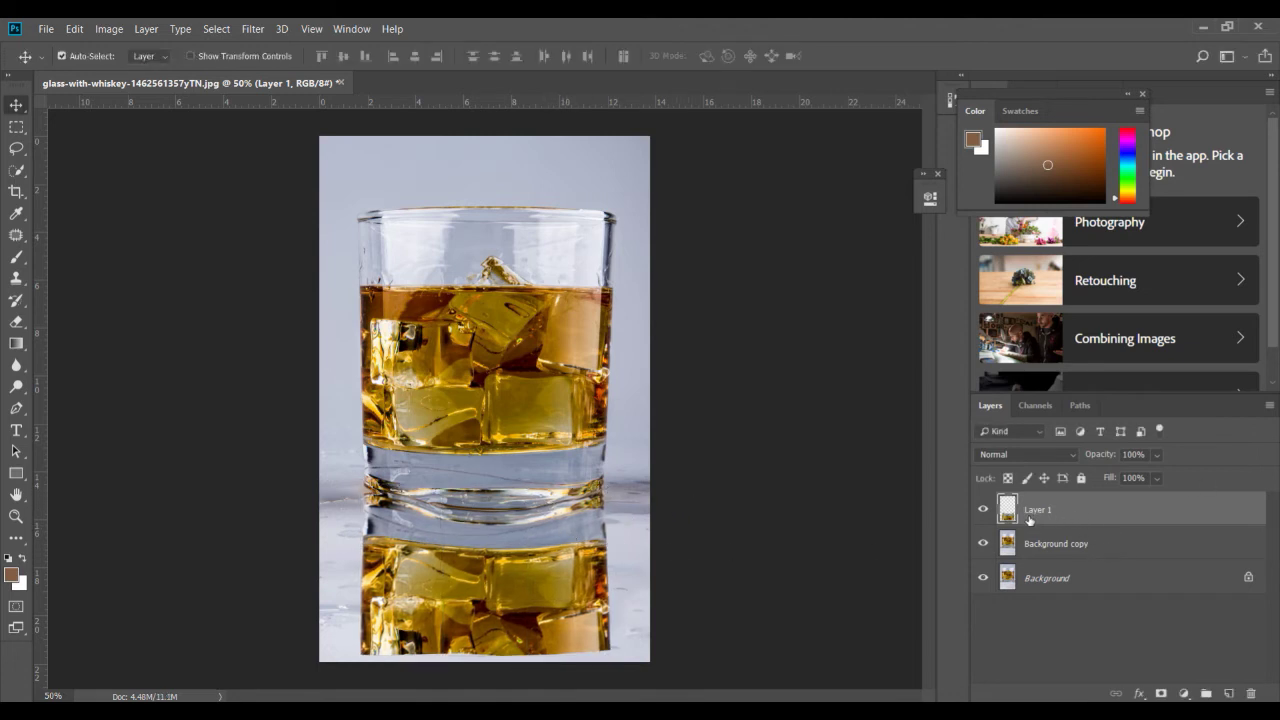
Step: Lower Layer 1's opacity to about 33%
{"action": "left_click", "coordinate": [1156, 478]}
{"action": "left_click", "coordinate": [1125, 476]}
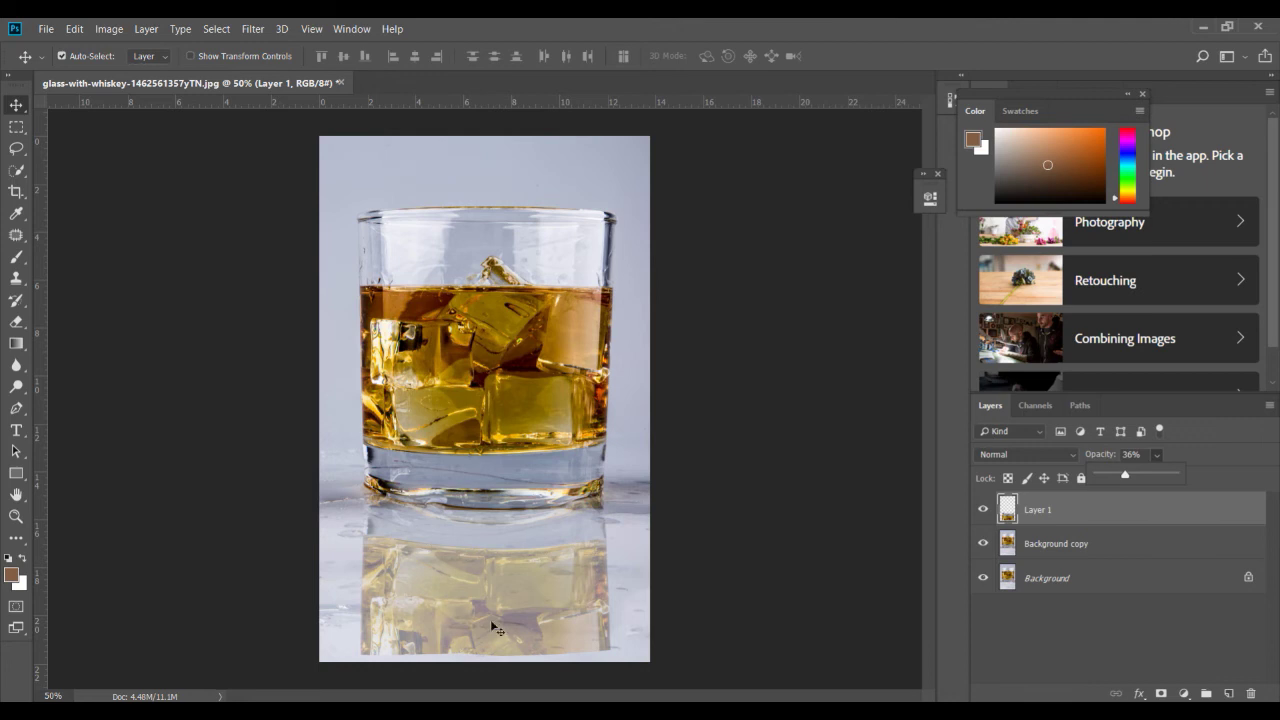
{"action": "mouse_move", "coordinate": [1123, 475]}
{"action": "left_mouse_down"}
{"action": "mouse_move", "coordinate": [1149, 475]}
{"action": "mouse_move", "coordinate": [1124, 483]}
{"action": "left_mouse_up"}
Step: Add a layer mask to Layer 1, trying and undoing a brush stroke on it
{"action": "left_click", "coordinate": [1161, 694]}
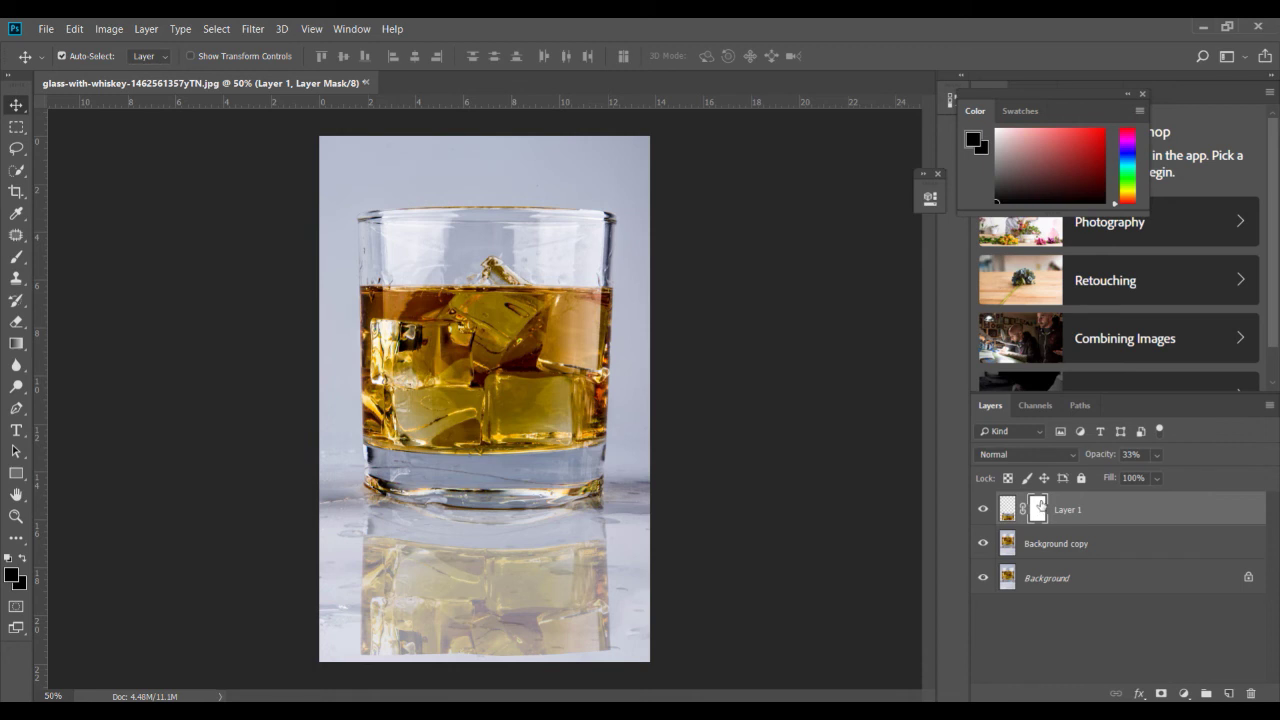
{"action": "left_click", "coordinate": [16, 343]}
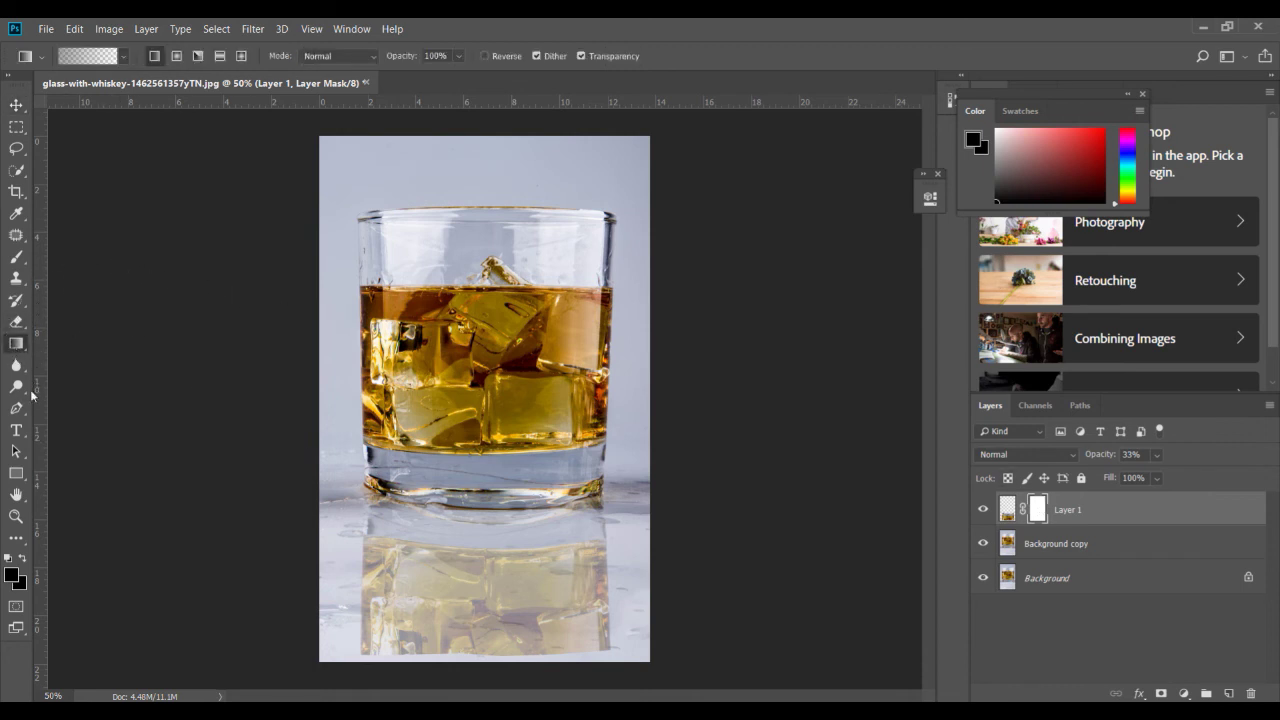
{"action": "left_click", "coordinate": [16, 257]}
{"action": "left_click", "coordinate": [80, 251]}
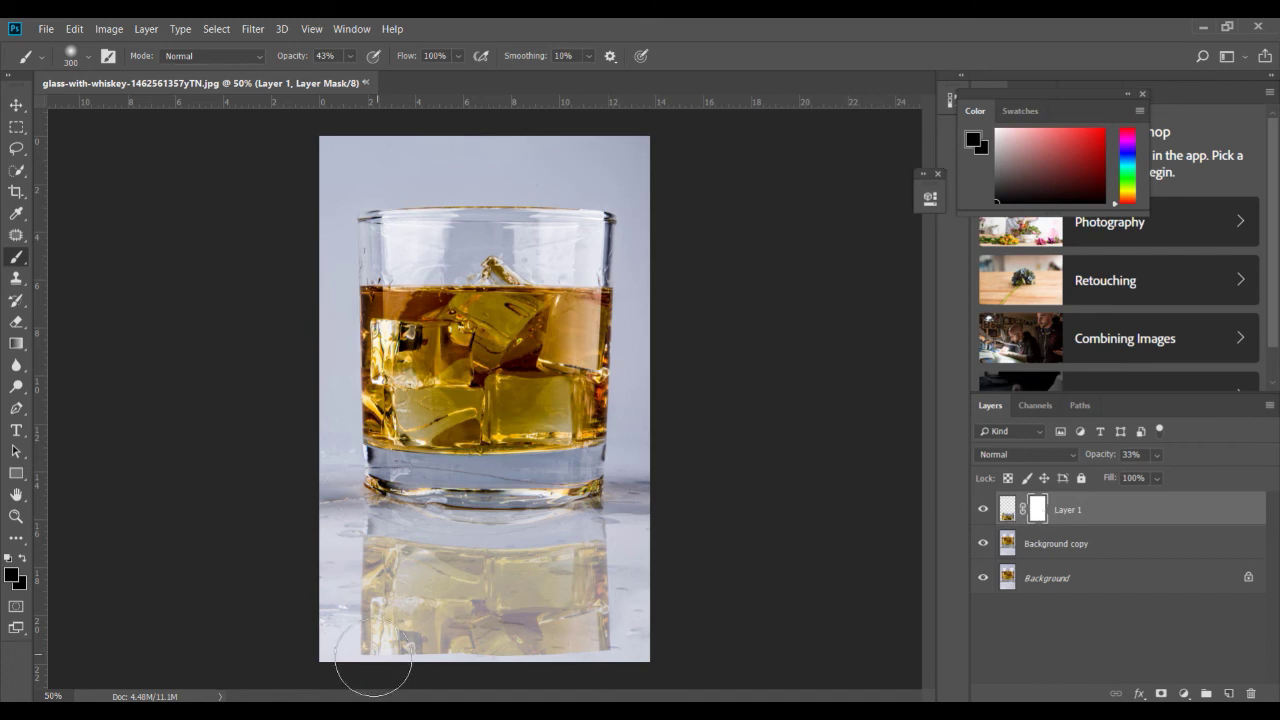
{"action": "left_click_drag", "start_coordinate": [430, 650], "coordinate": [531, 650]}
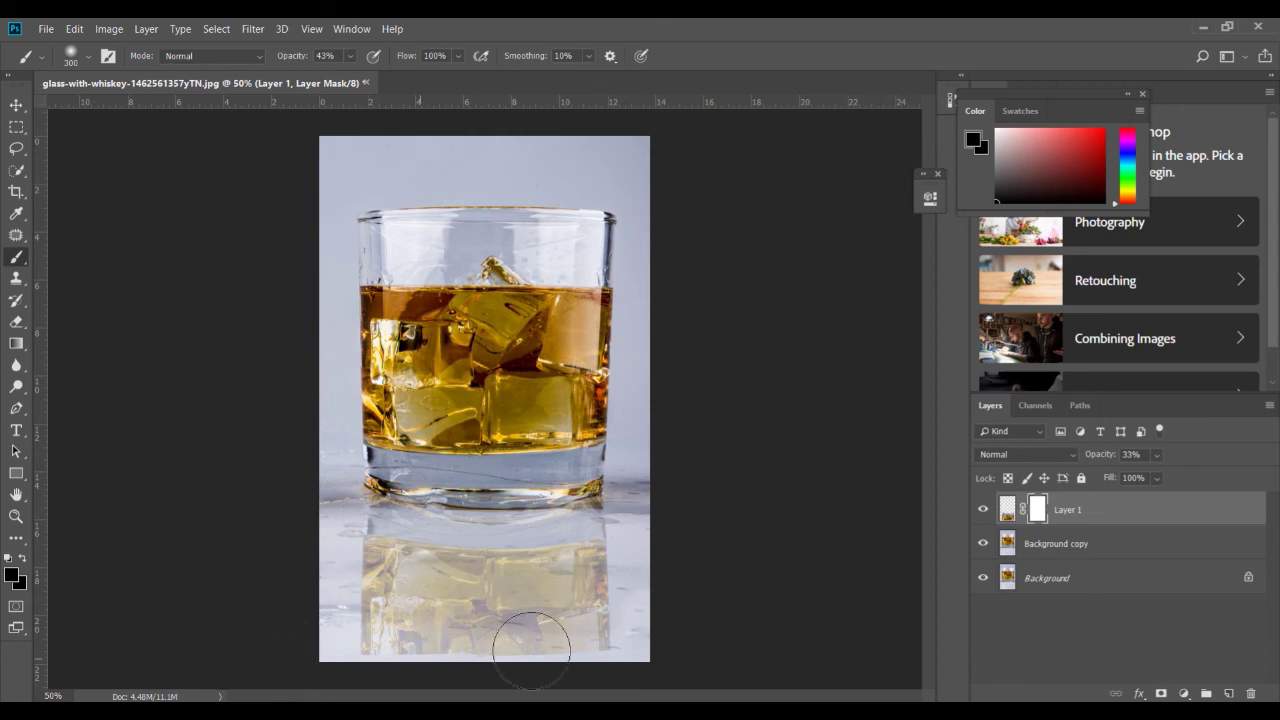
{"action": "key", "text": "ctrl+z"}
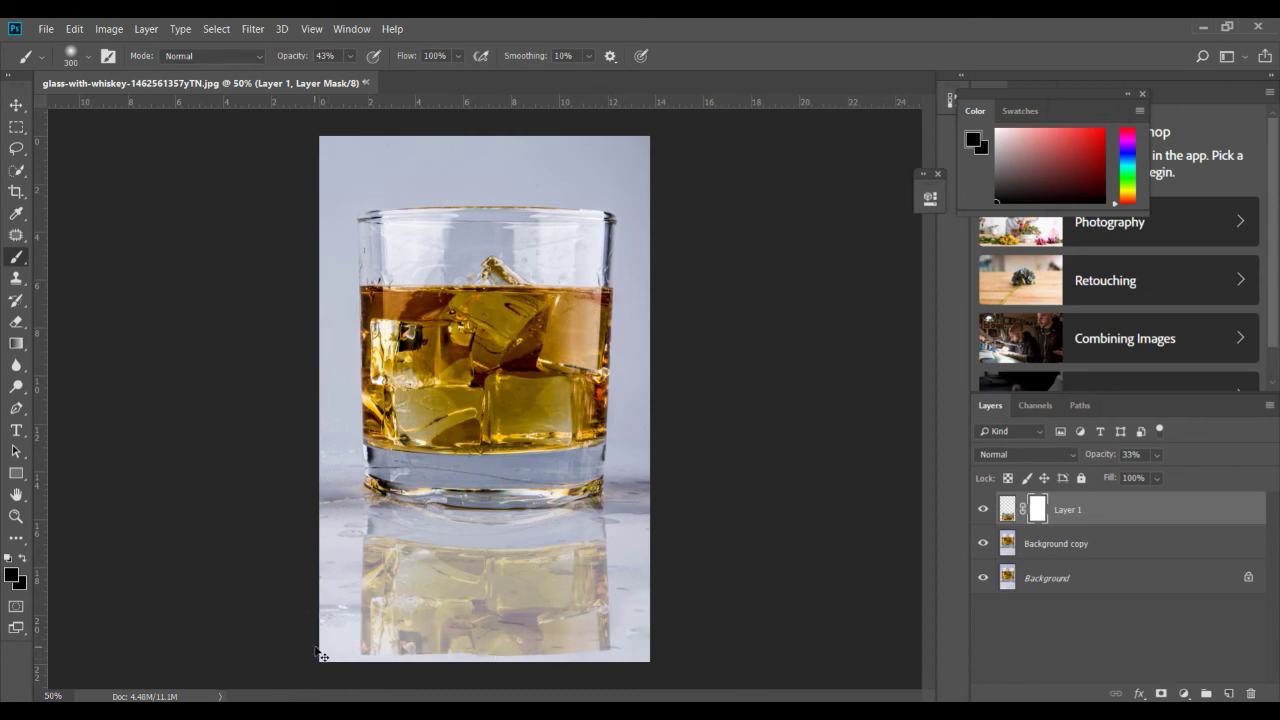
Step: Draw a bottom-up gradient on the mask so the reflection fades toward the bottom
{"action": "left_click", "coordinate": [16, 343]}
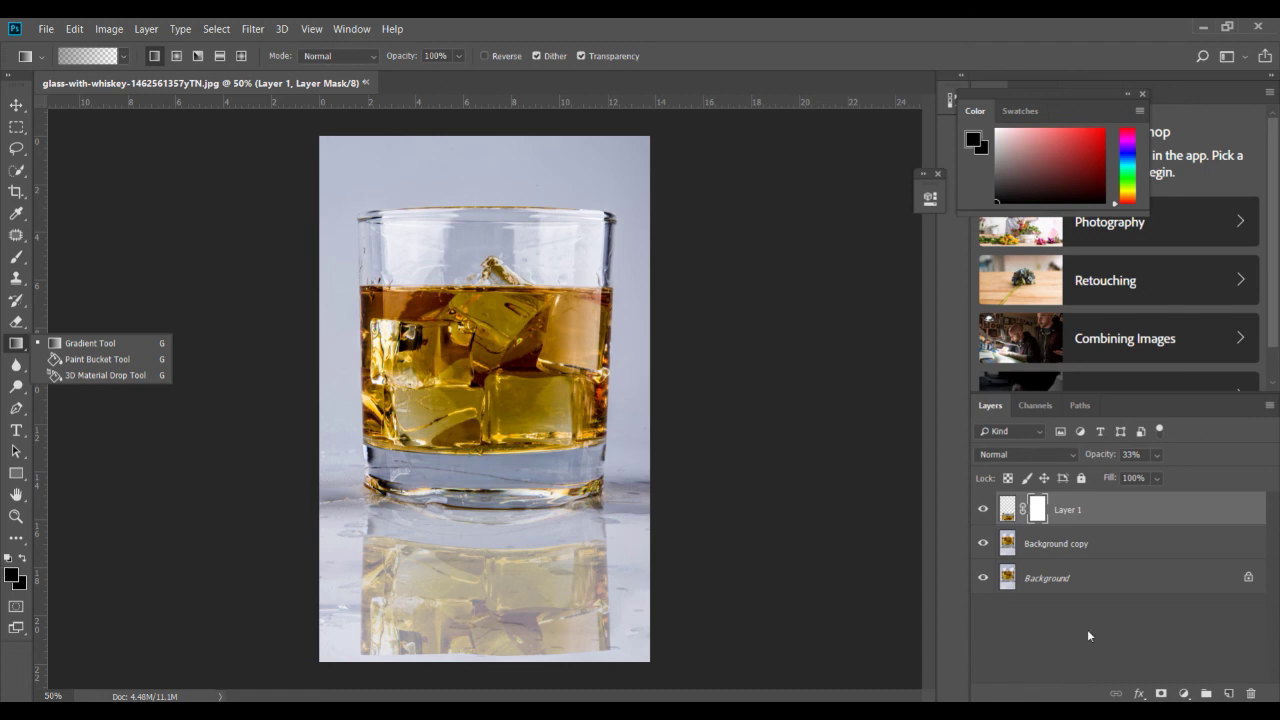
{"action": "left_click_drag", "start_coordinate": [488, 668], "coordinate": [488, 562]}
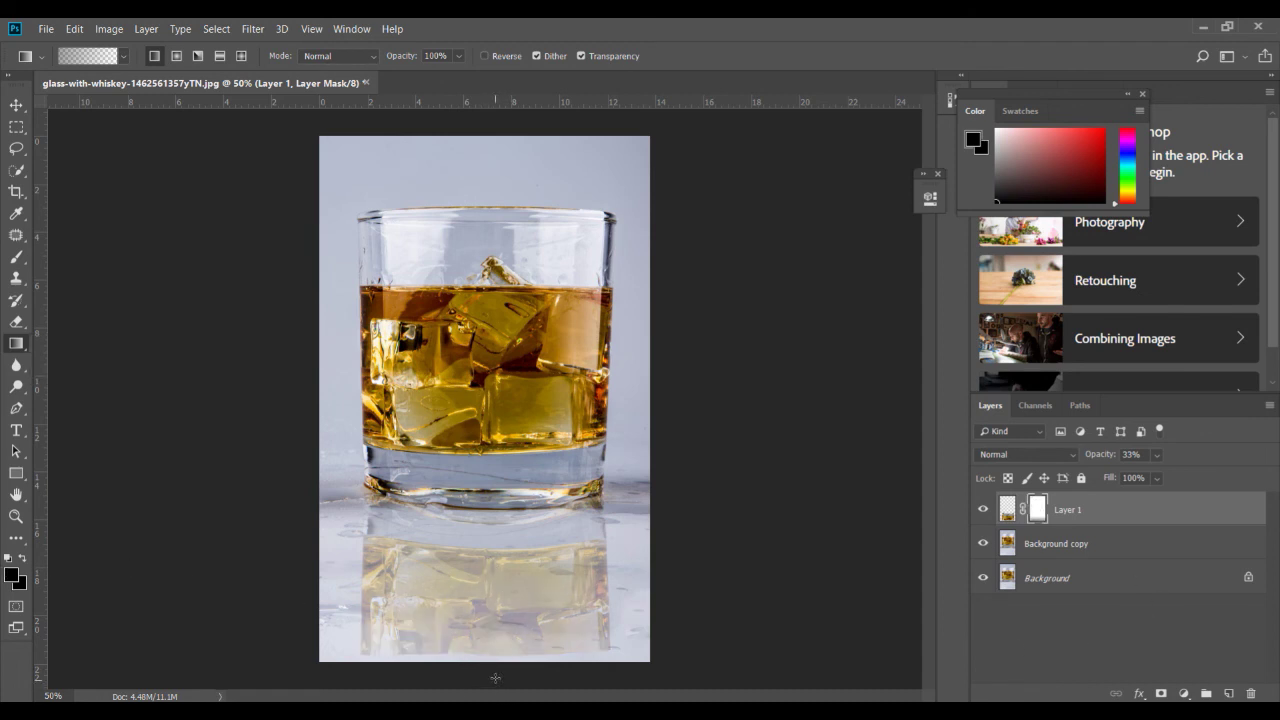
{"action": "left_click_drag", "start_coordinate": [494, 676], "coordinate": [500, 590]}
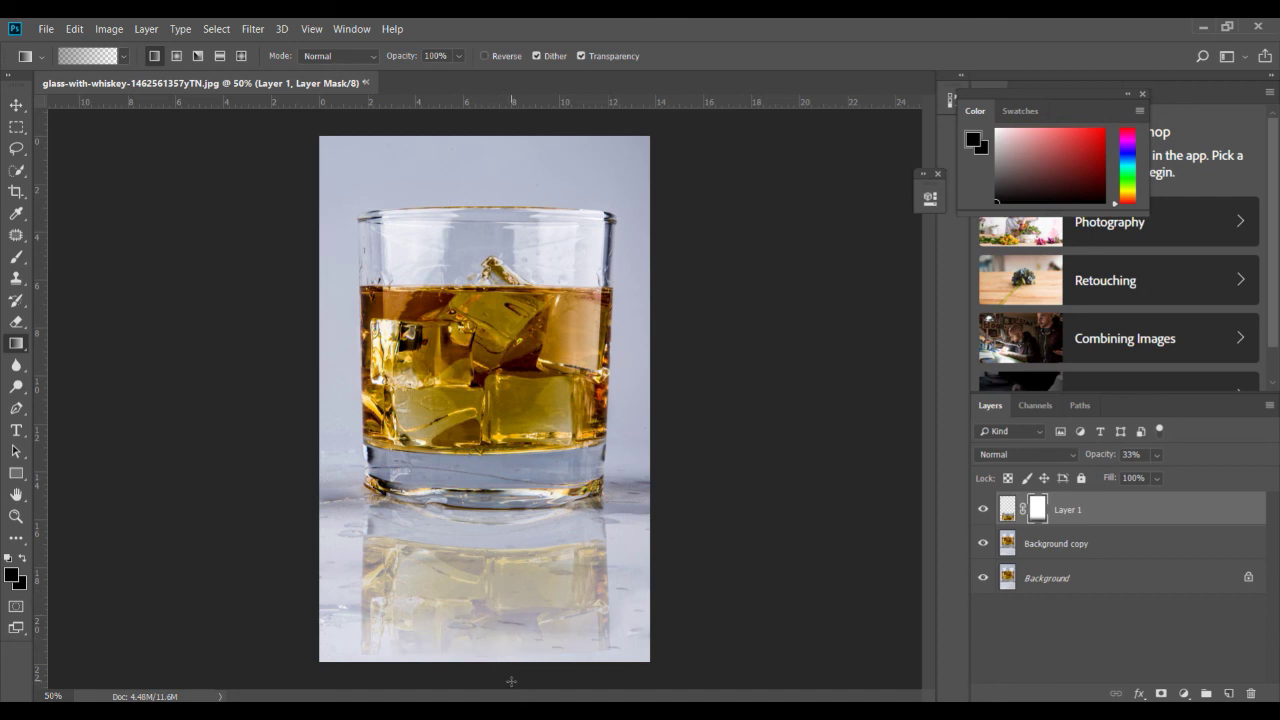
{"action": "left_click_drag", "start_coordinate": [506, 680], "coordinate": [501, 603]}
{"action": "left_click_drag", "start_coordinate": [492, 669], "coordinate": [493, 551]}
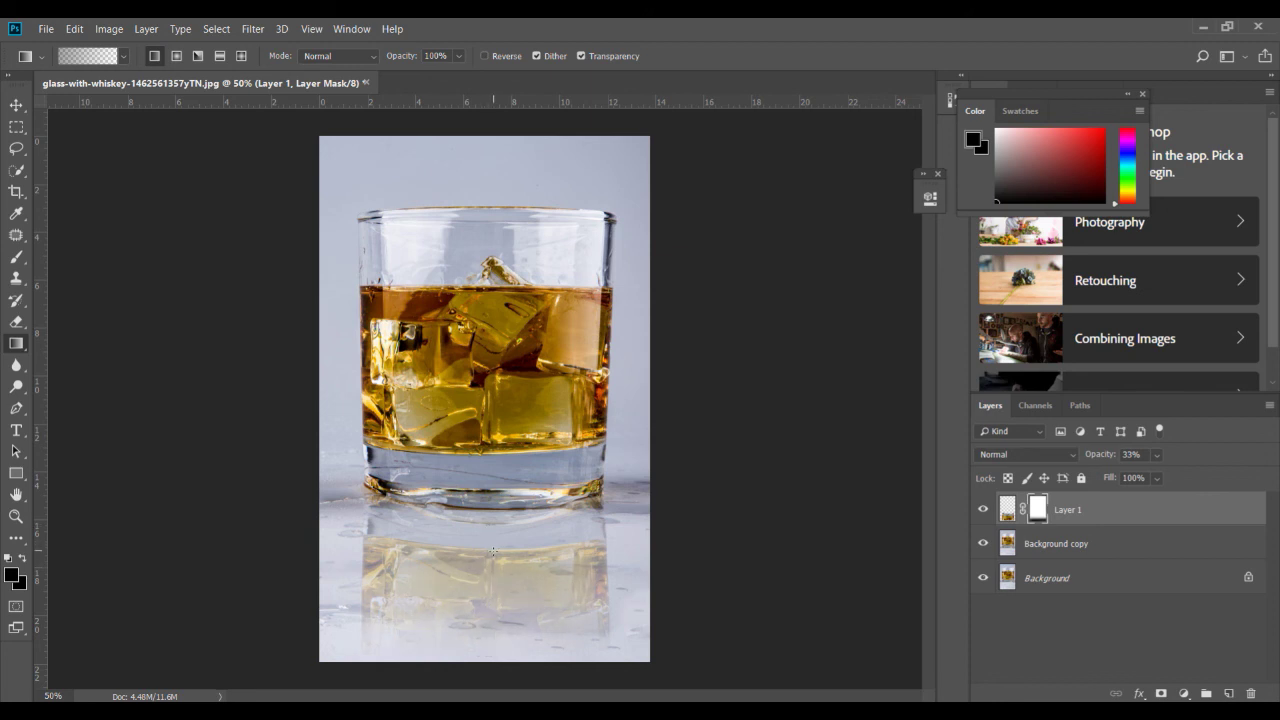
Step: Group Layer 1 with Background copy into Group 1, toggling its visibility to compare
{"action": "left_click", "coordinate": [1103, 543], "text": "shift"}
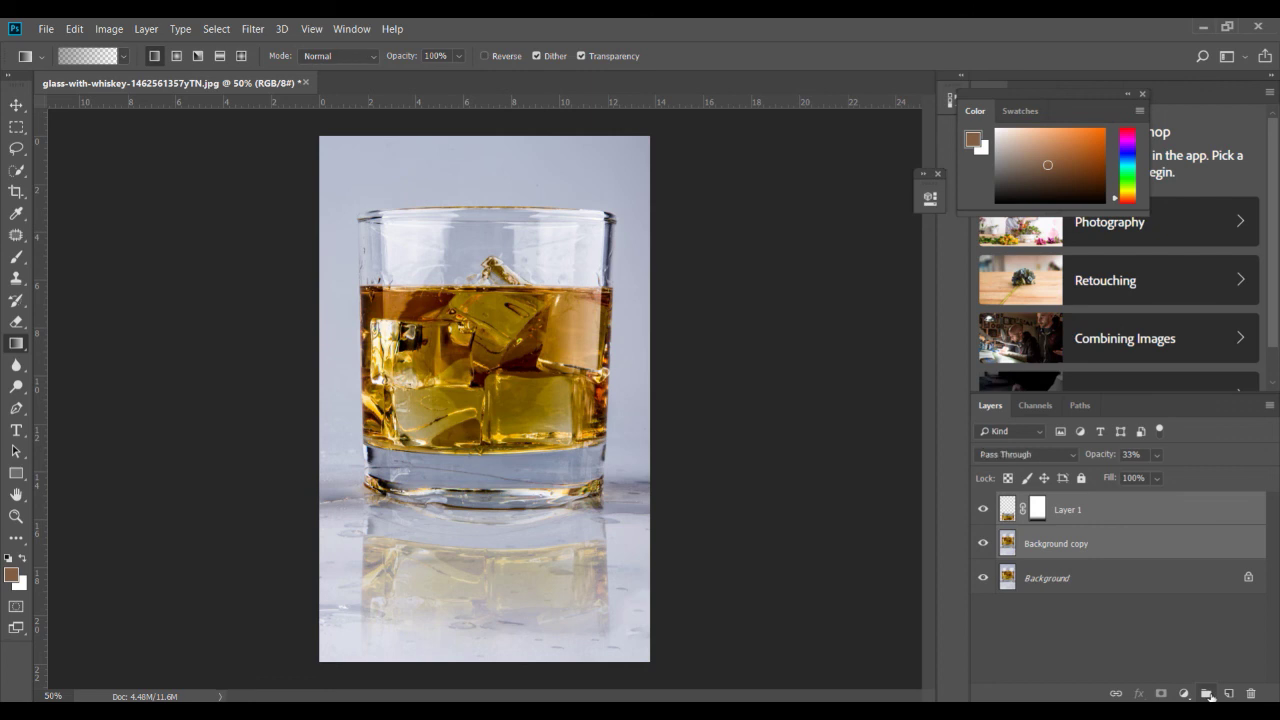
{"action": "key", "text": "ctrl+g"}
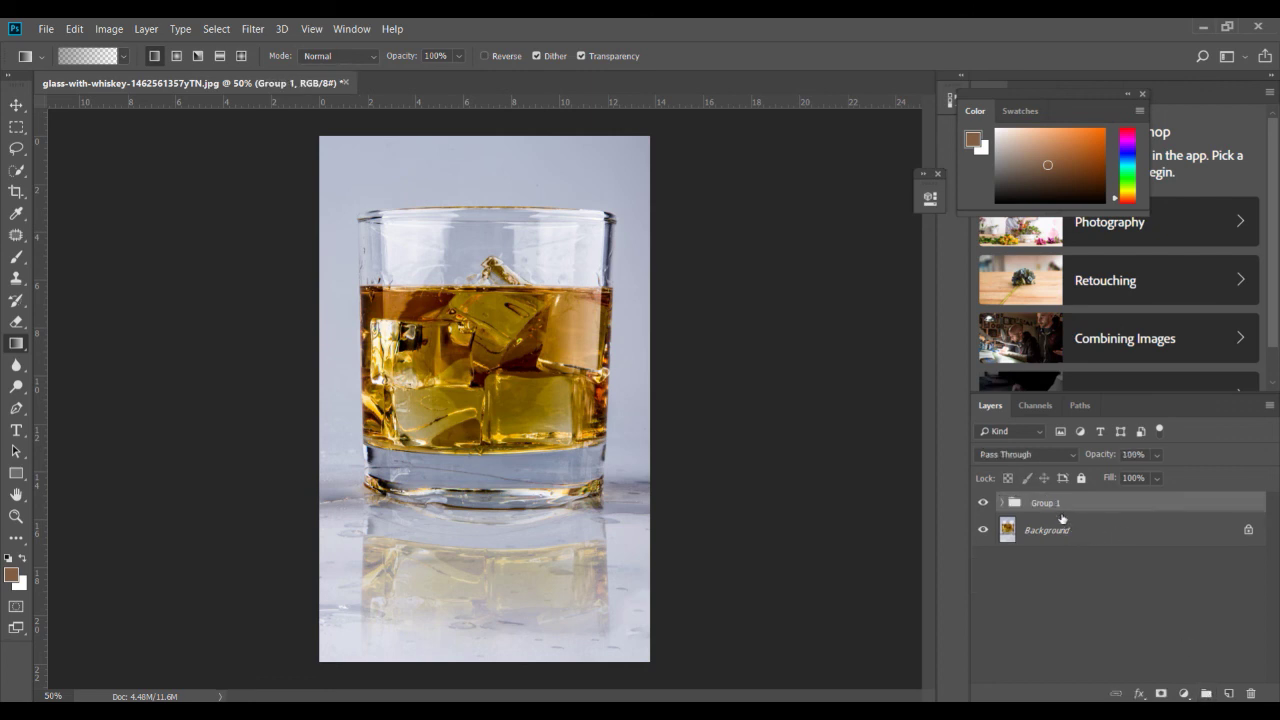
{"action": "left_click", "coordinate": [983, 504]}
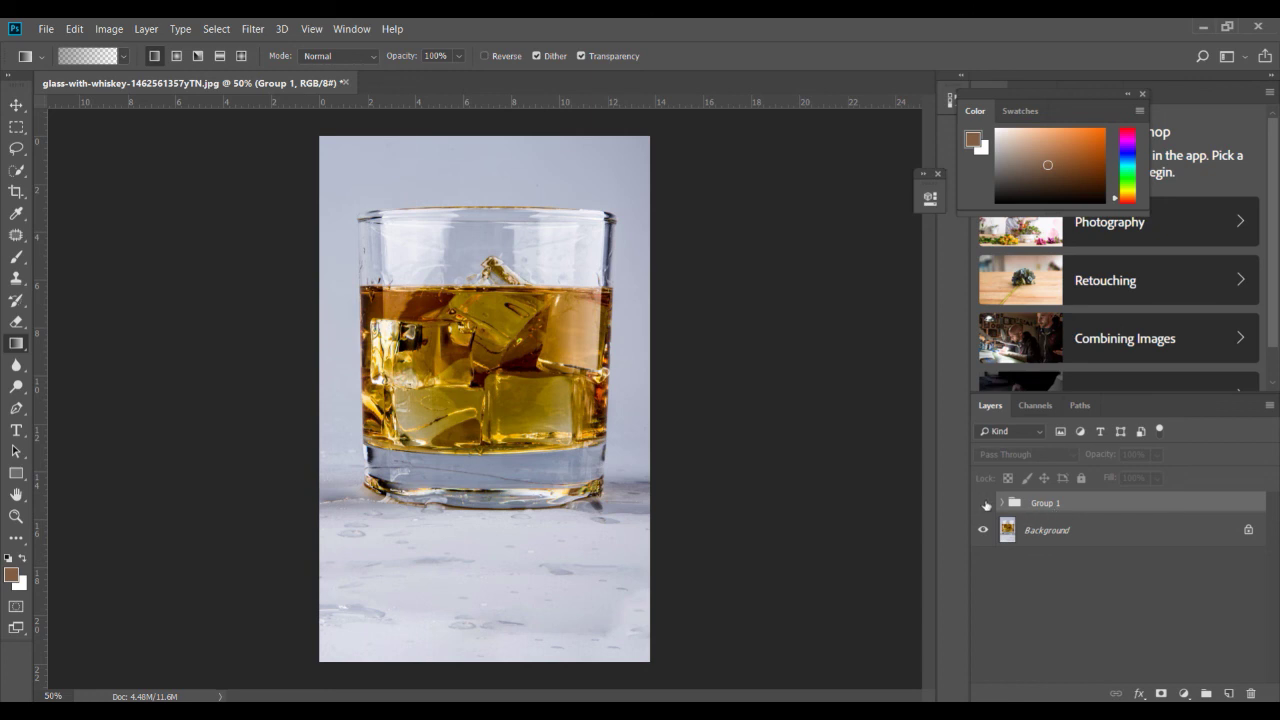
{"action": "left_click", "coordinate": [983, 504]}
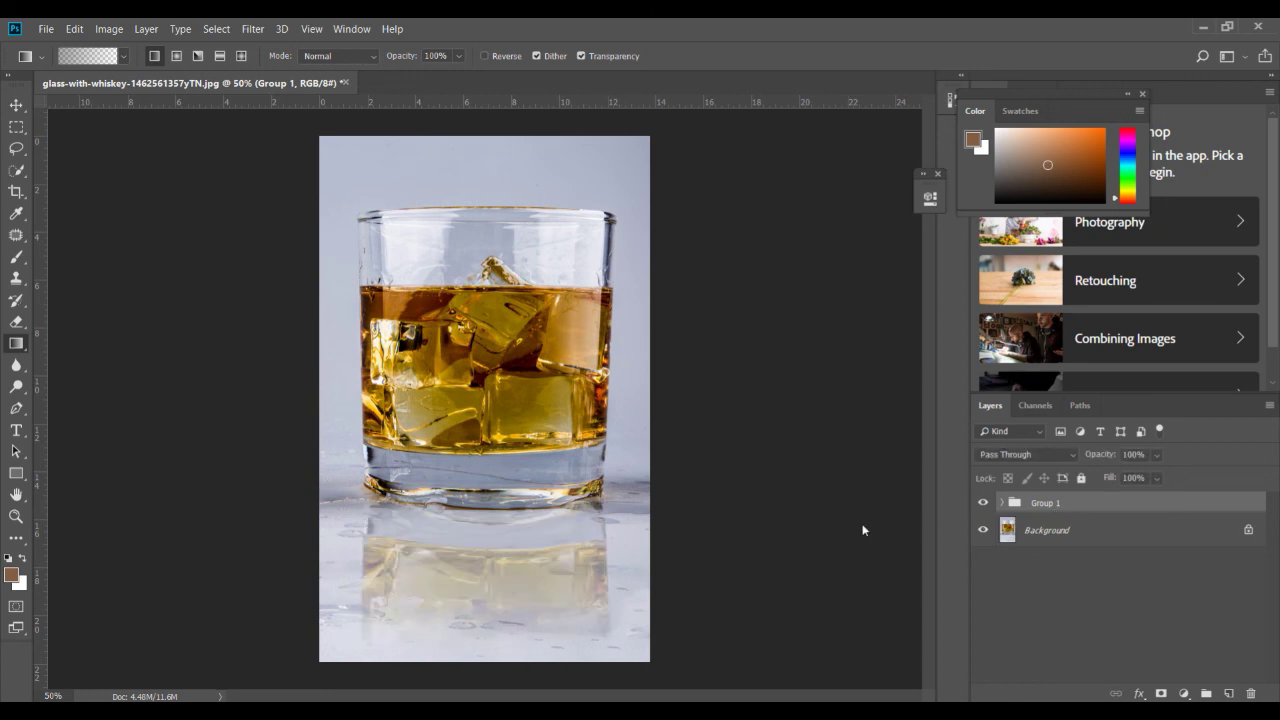